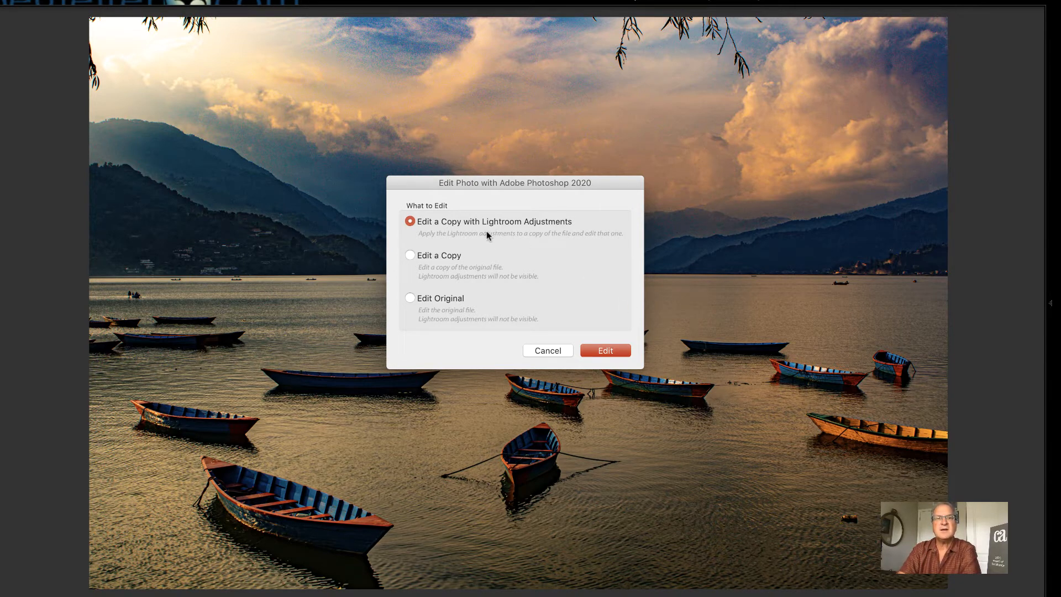
# Open a copy of the photo with Lightroom adjustments in Photoshop 2020 and duplicate the Background layer.
pyautogui.click(607, 351)
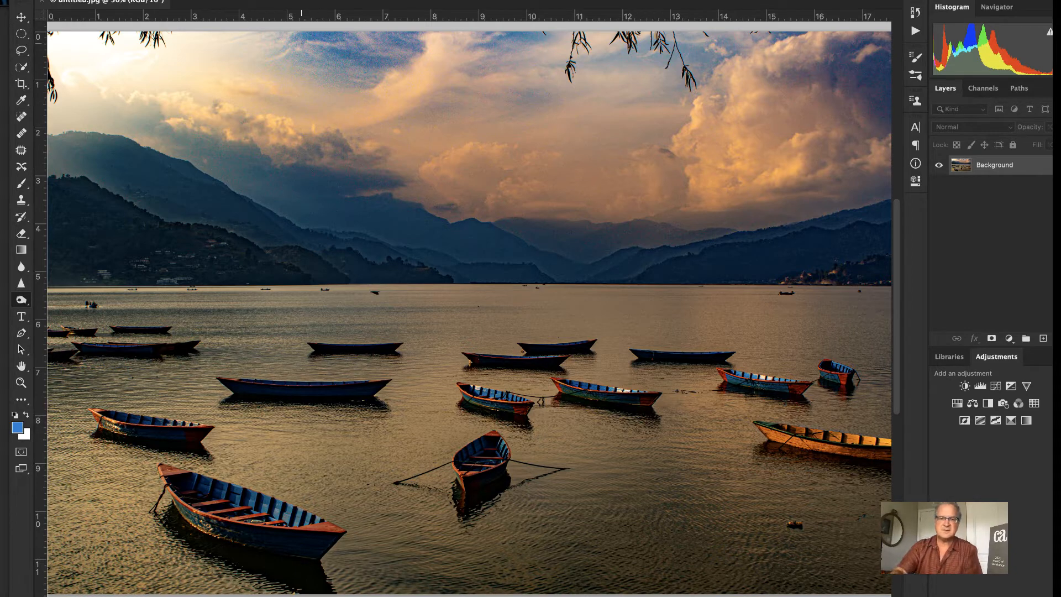
pyautogui.press('super+j')
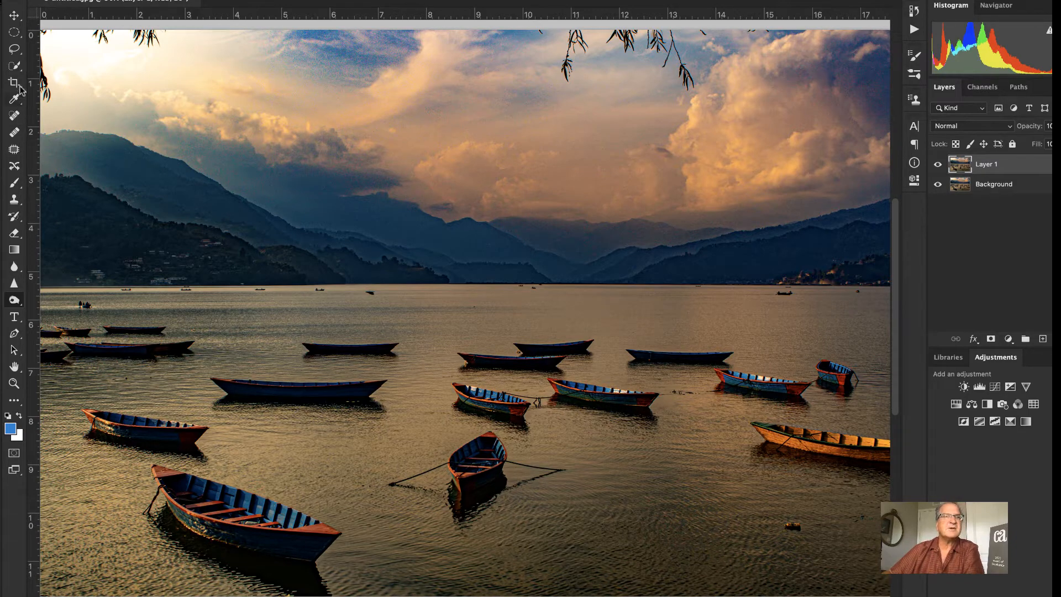
# Paint over the hanging branch at the upper middle of the sky with the Spot Healing Brush at 82 px.
pyautogui.click(15, 117)
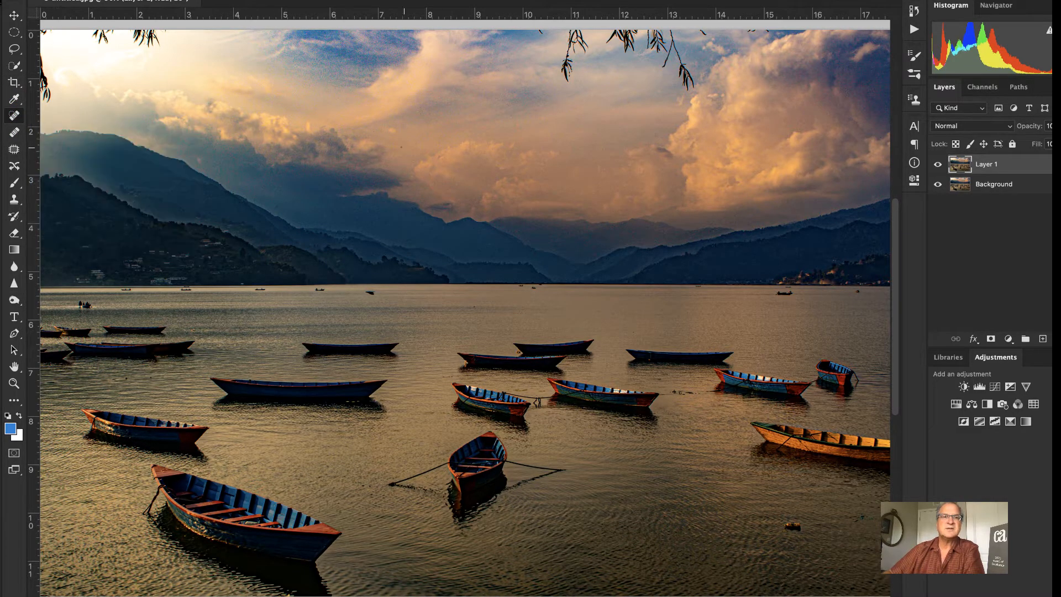
pyautogui.rightClick(467, 349)
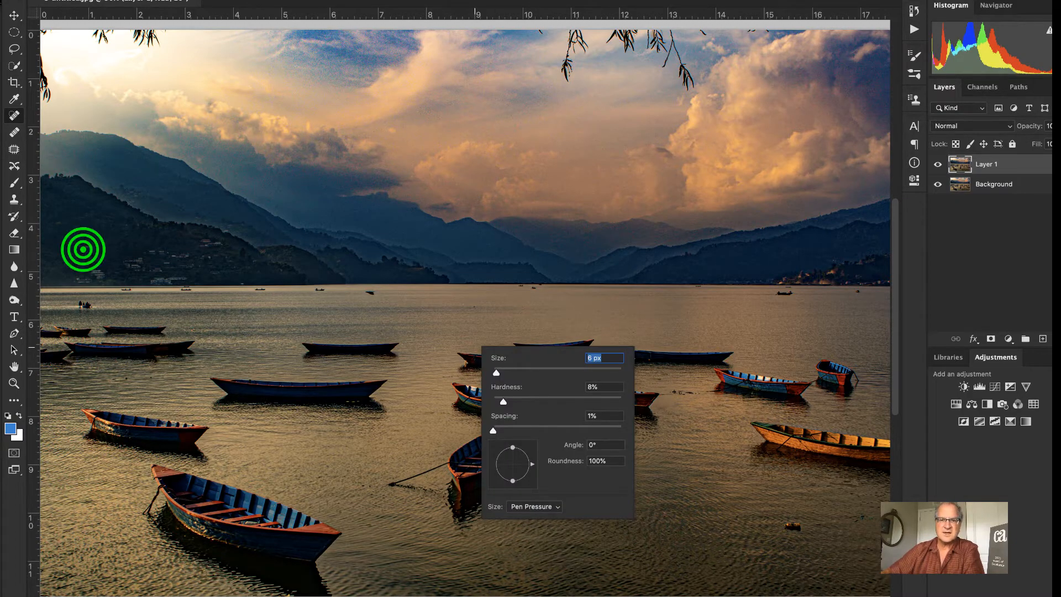
pyautogui.click(475, 347)
pyautogui.rightClick(356, 57)
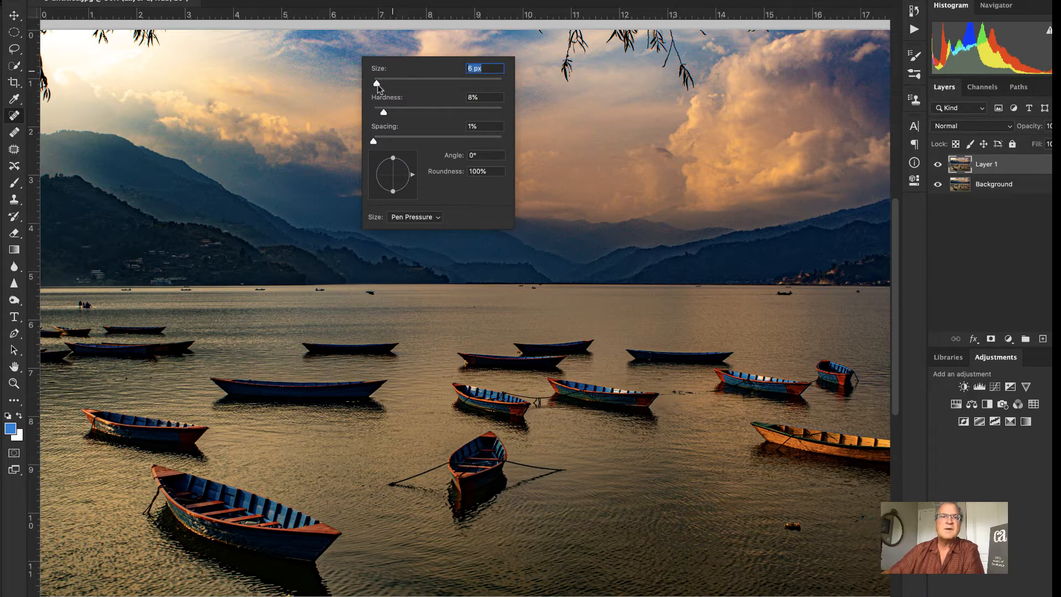
pyautogui.moveTo(377, 83); pyautogui.dragTo(426, 84)
pyautogui.click(569, 93)
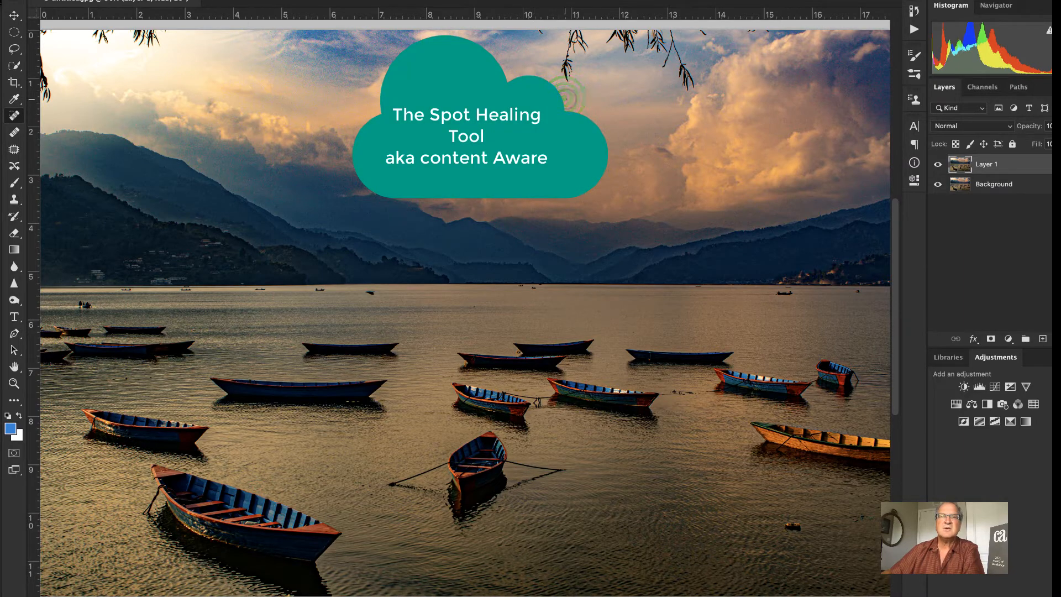
pyautogui.moveTo(569, 93)
pyautogui.mouseDown()
pyautogui.moveTo(572, 49)
pyautogui.moveTo(561, 82)
pyautogui.moveTo(580, 31)
pyautogui.moveTo(572, 36)
pyautogui.moveTo(587, 45)
pyautogui.mouseUp()
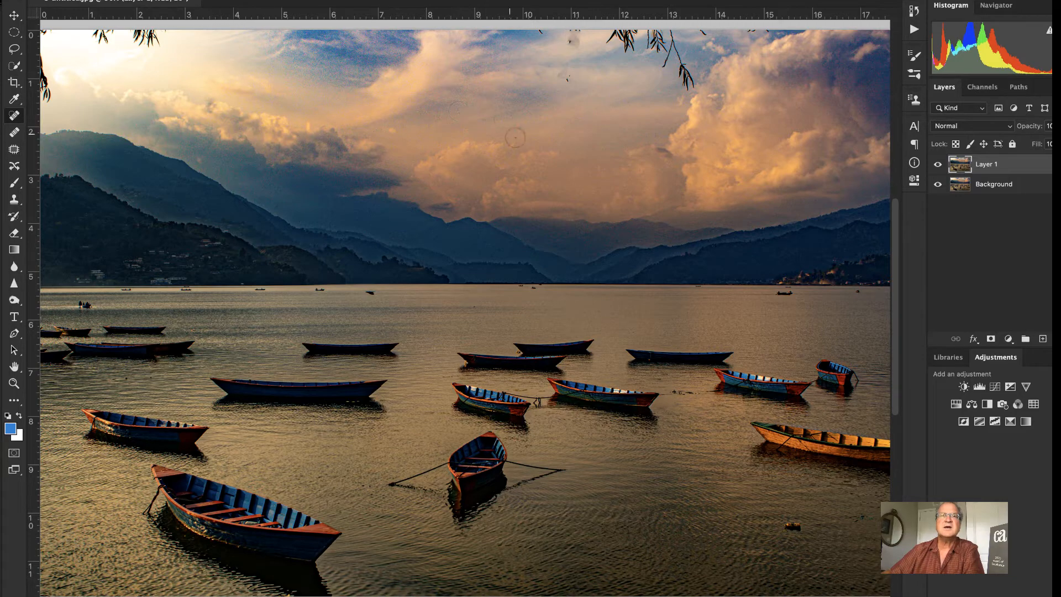
# Set the healing brush spacing to 16% and size to 144 px, and paint over the leftover specks of the middle branch.
pyautogui.rightClick(517, 173)
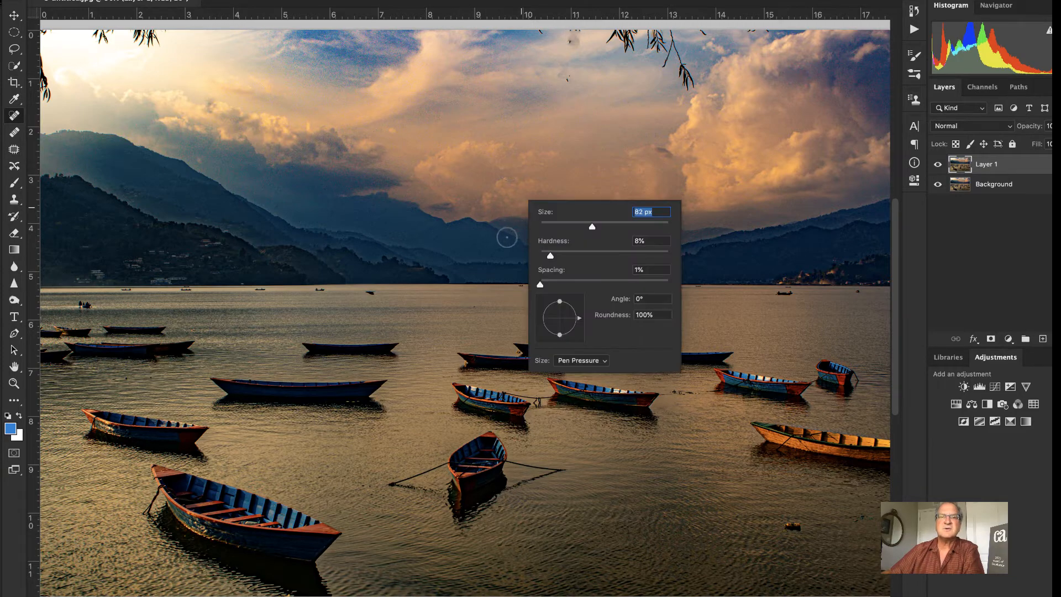
pyautogui.click(540, 287)
pyautogui.moveTo(540, 286); pyautogui.dragTo(549, 284)
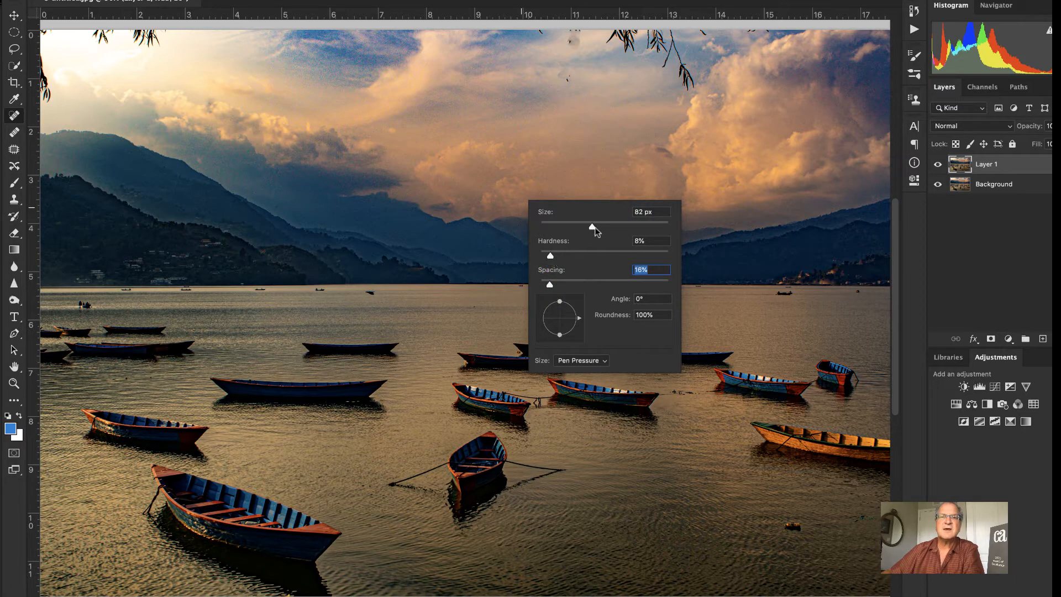
pyautogui.moveTo(593, 227); pyautogui.dragTo(619, 227)
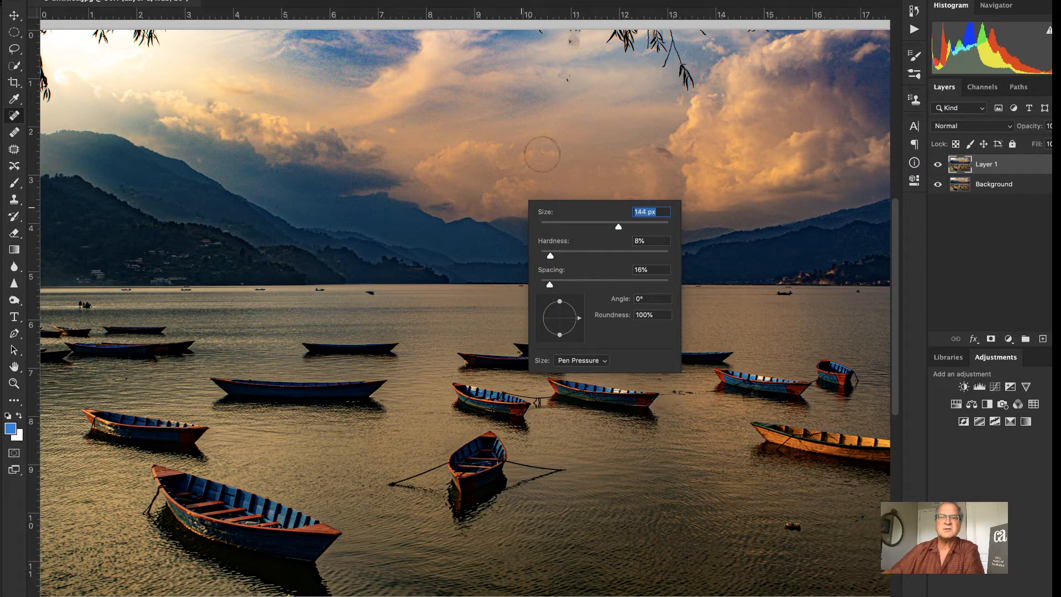
pyautogui.click(574, 74)
pyautogui.moveTo(574, 73)
pyautogui.mouseDown()
pyautogui.moveTo(574, 45)
pyautogui.moveTo(588, 50)
pyautogui.moveTo(578, 33)
pyautogui.moveTo(532, 34)
pyautogui.mouseUp()
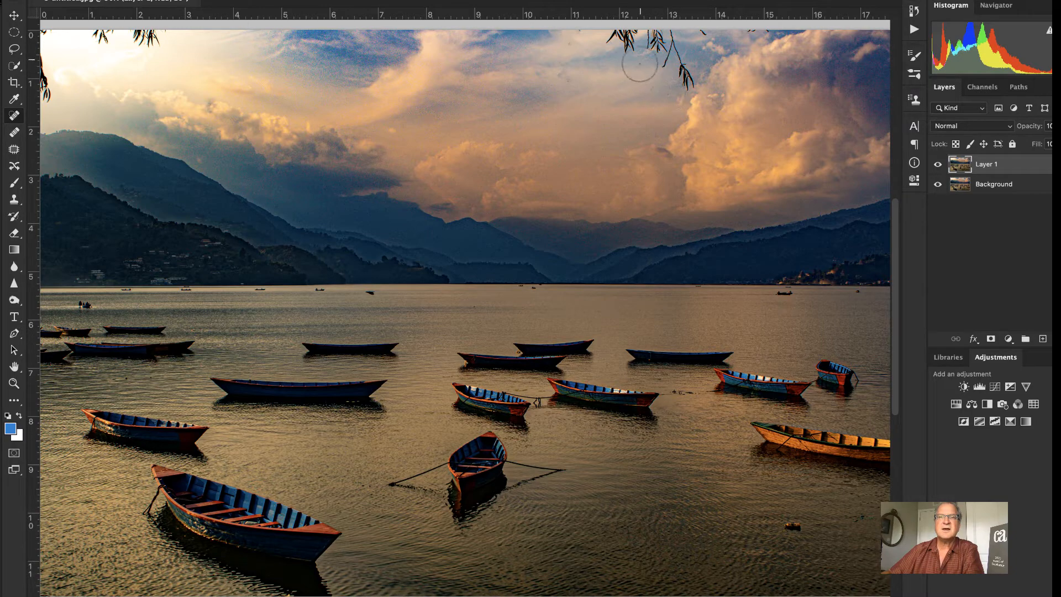
# Paint over the hanging leaves beside the large cloud and their dark remnants with the Spot Healing Brush.
pyautogui.click(690, 87)
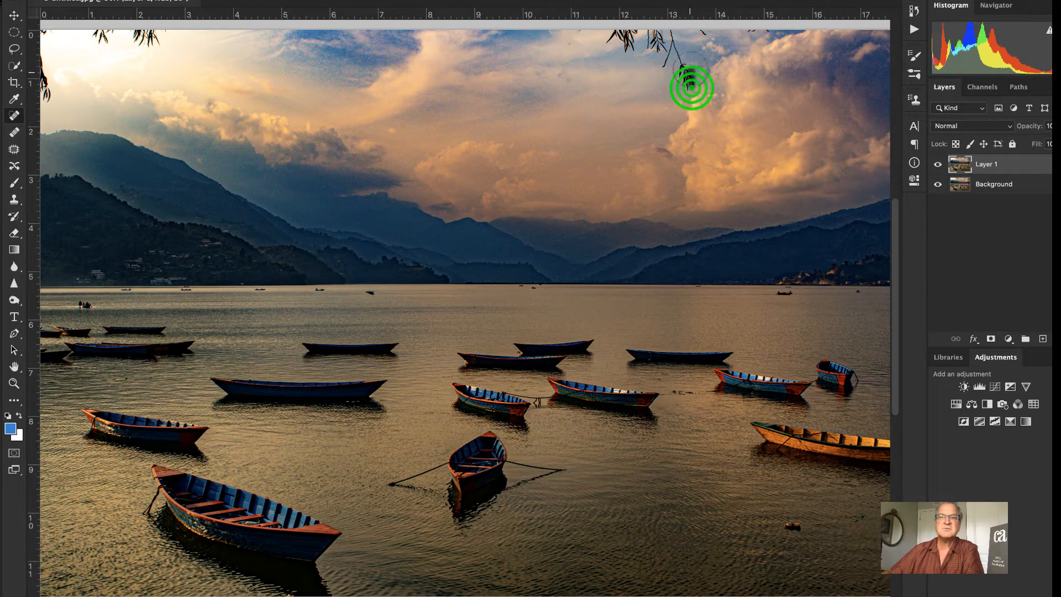
pyautogui.moveTo(691, 87)
pyautogui.mouseDown()
pyautogui.moveTo(687, 61)
pyautogui.moveTo(680, 86)
pyautogui.moveTo(673, 39)
pyautogui.moveTo(660, 60)
pyautogui.moveTo(691, 41)
pyautogui.mouseUp()
pyautogui.moveTo(625, 44)
pyautogui.mouseDown()
pyautogui.moveTo(635, 34)
pyautogui.moveTo(608, 25)
pyautogui.moveTo(600, 35)
pyautogui.moveTo(616, 61)
pyautogui.mouseUp()
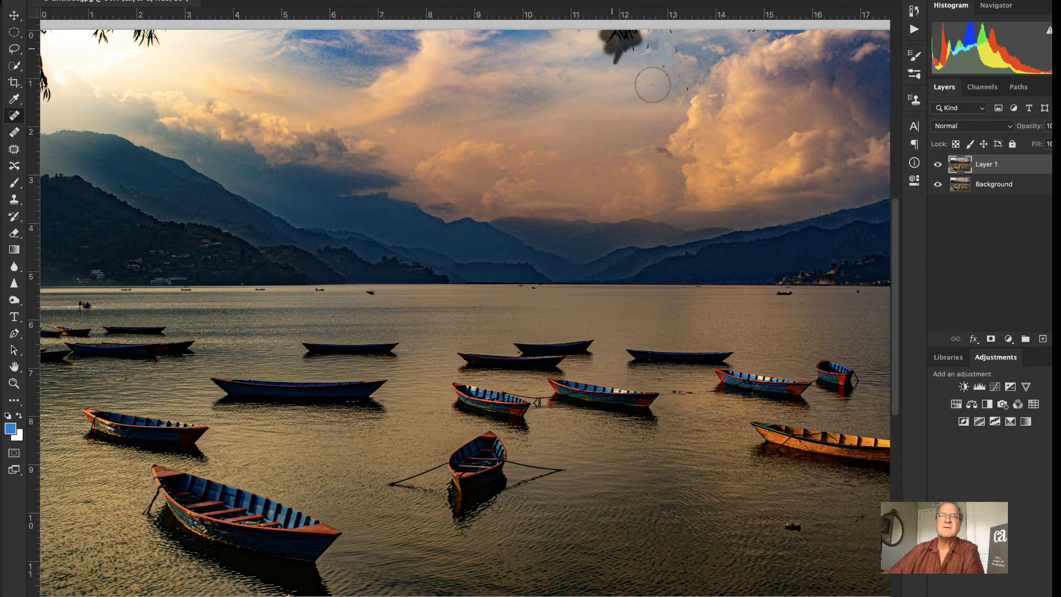
pyautogui.click(663, 73)
pyautogui.click(666, 74)
pyautogui.click(599, 61)
pyautogui.click(639, 60)
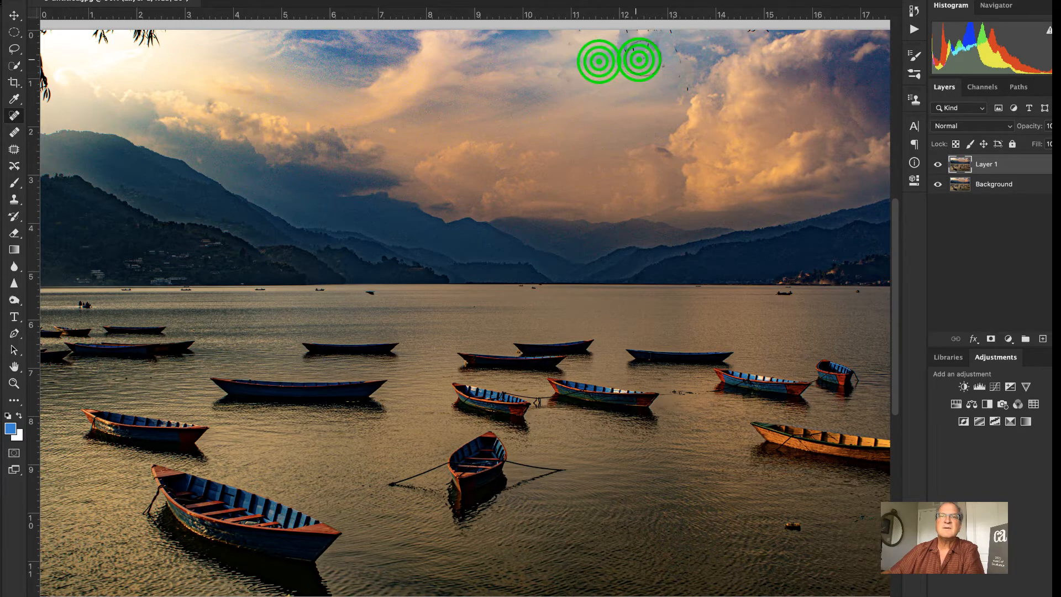
pyautogui.click(643, 53)
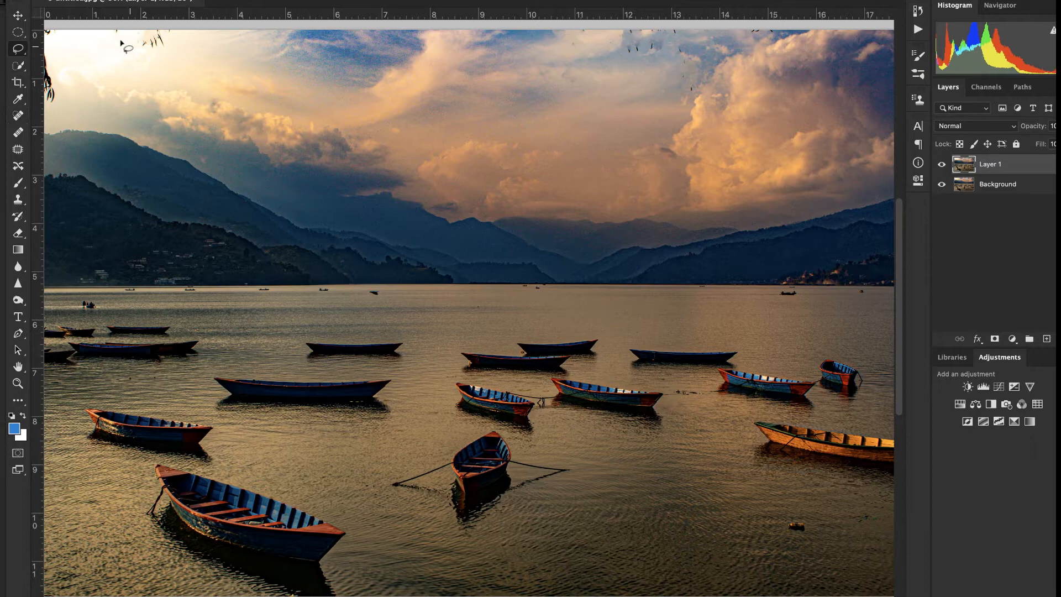
# Lasso the leaf remnants in the sky's upper left, upper right and along the photo's left edge as one combined selection.
pyautogui.click(115, 33)
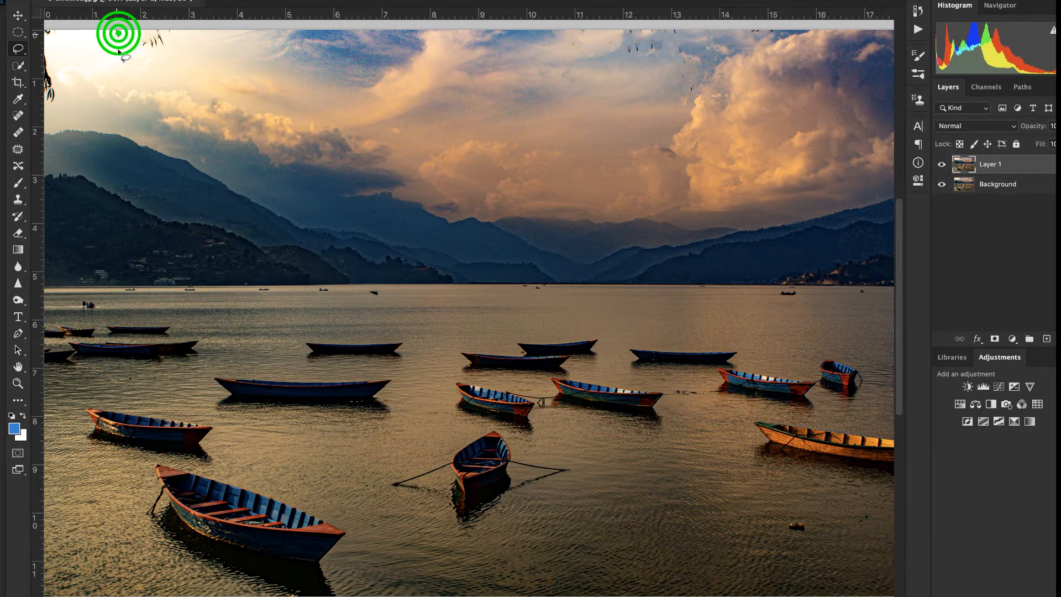
pyautogui.moveTo(118, 50)
pyautogui.mouseDown()
pyautogui.moveTo(150, 62)
pyautogui.moveTo(186, 45)
pyautogui.moveTo(159, 21)
pyautogui.moveTo(109, 23)
pyautogui.moveTo(120, 53)
pyautogui.mouseUp()
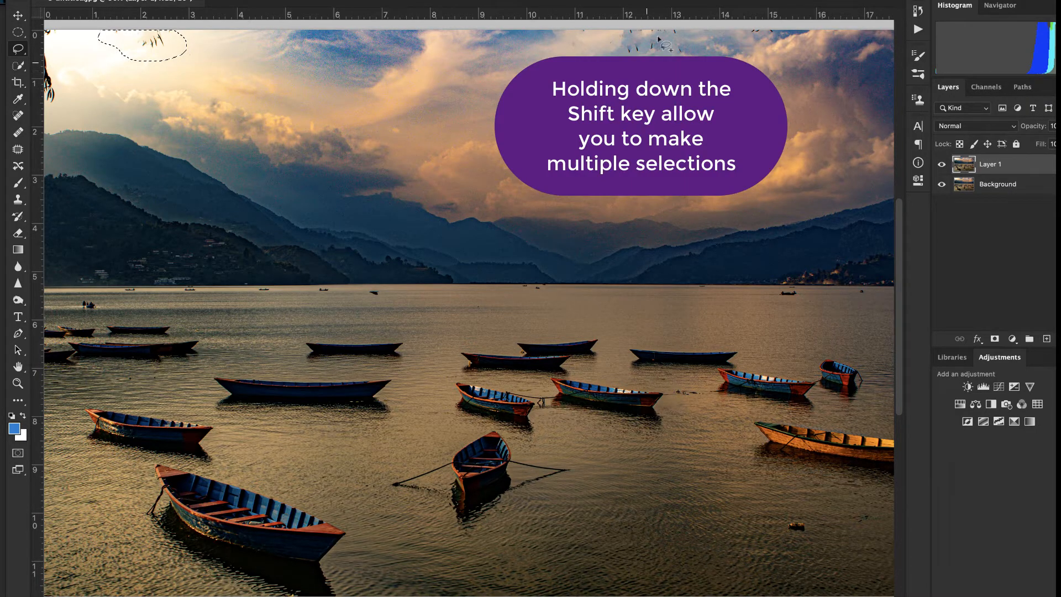
pyautogui.moveTo(644, 39)
pyautogui.mouseDown()
pyautogui.moveTo(619, 50)
pyautogui.moveTo(655, 44)
pyautogui.moveTo(665, 58)
pyautogui.moveTo(682, 26)
pyautogui.moveTo(658, 33)
pyautogui.moveTo(681, 41)
pyautogui.moveTo(687, 30)
pyautogui.mouseUp()
pyautogui.moveTo(618, 24)
pyautogui.mouseDown()
pyautogui.moveTo(615, 39)
pyautogui.moveTo(627, 45)
pyautogui.mouseUp()
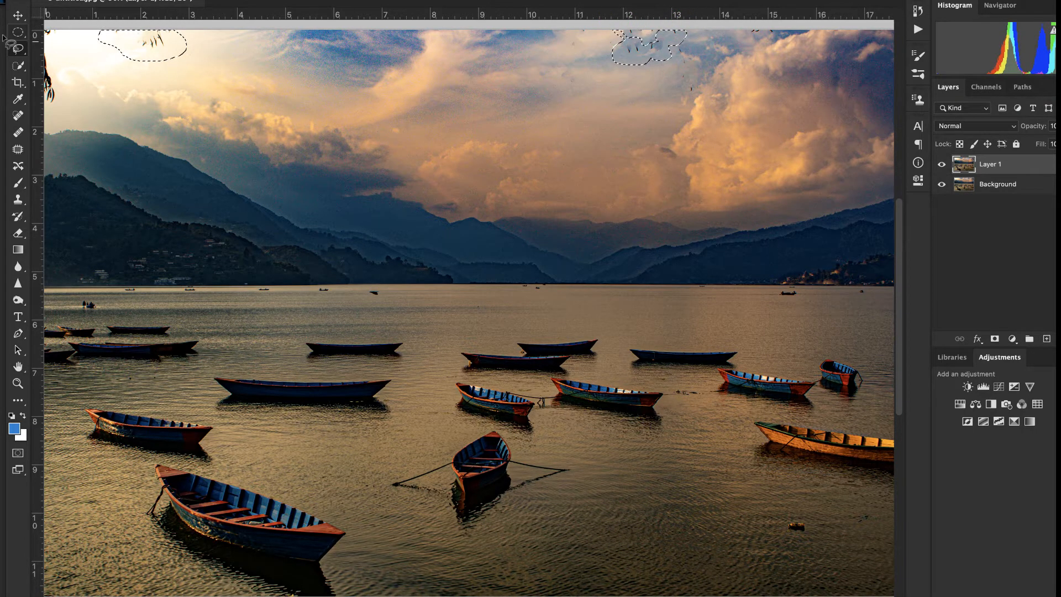
pyautogui.moveTo(60, 25)
pyautogui.mouseDown()
pyautogui.moveTo(47, 111)
pyautogui.moveTo(42, 36)
pyautogui.moveTo(65, 34)
pyautogui.moveTo(56, 47)
pyautogui.mouseUp()
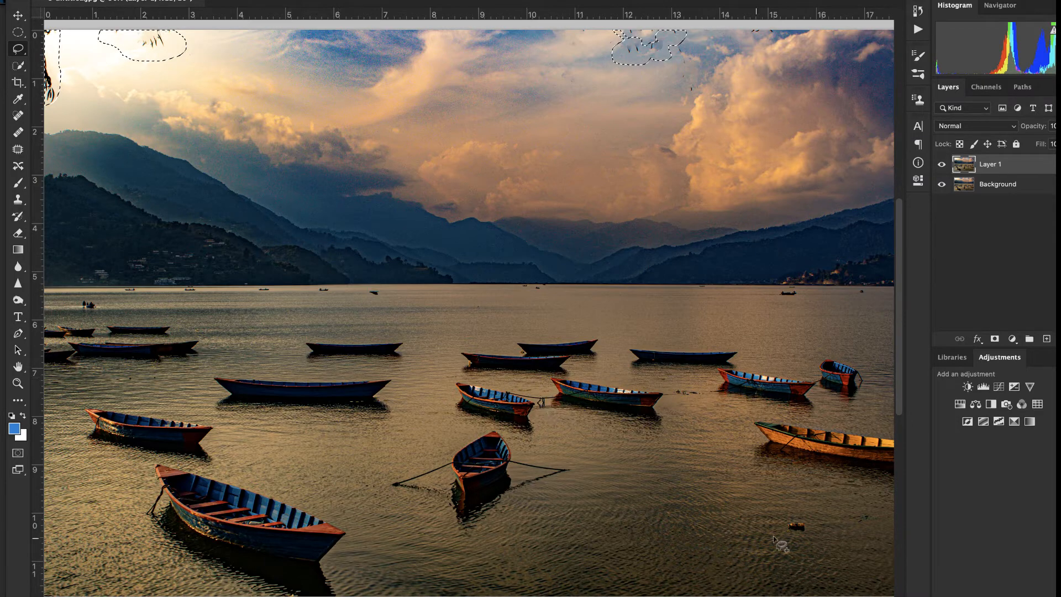
# Add the floating debris in the foreground water and the three small distant objects near the far shore to the selection.
pyautogui.moveTo(819, 515)
pyautogui.mouseDown()
pyautogui.moveTo(778, 535)
pyautogui.moveTo(806, 539)
pyautogui.moveTo(819, 515)
pyautogui.mouseUp()
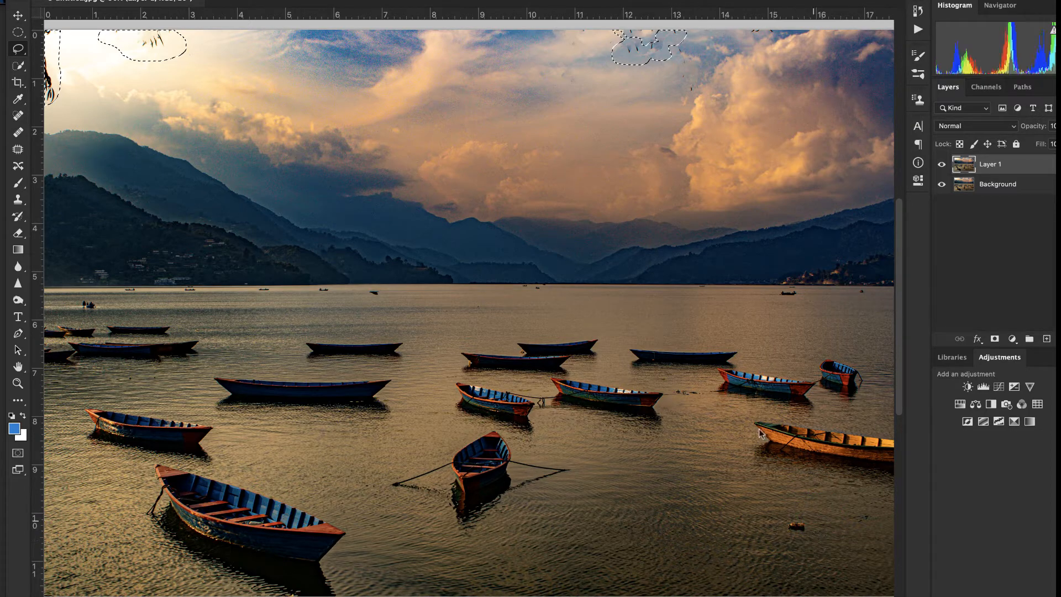
pyautogui.click(387, 295)
pyautogui.moveTo(852, 295)
pyautogui.mouseDown()
pyautogui.moveTo(869, 294)
pyautogui.moveTo(856, 284)
pyautogui.moveTo(847, 297)
pyautogui.mouseUp()
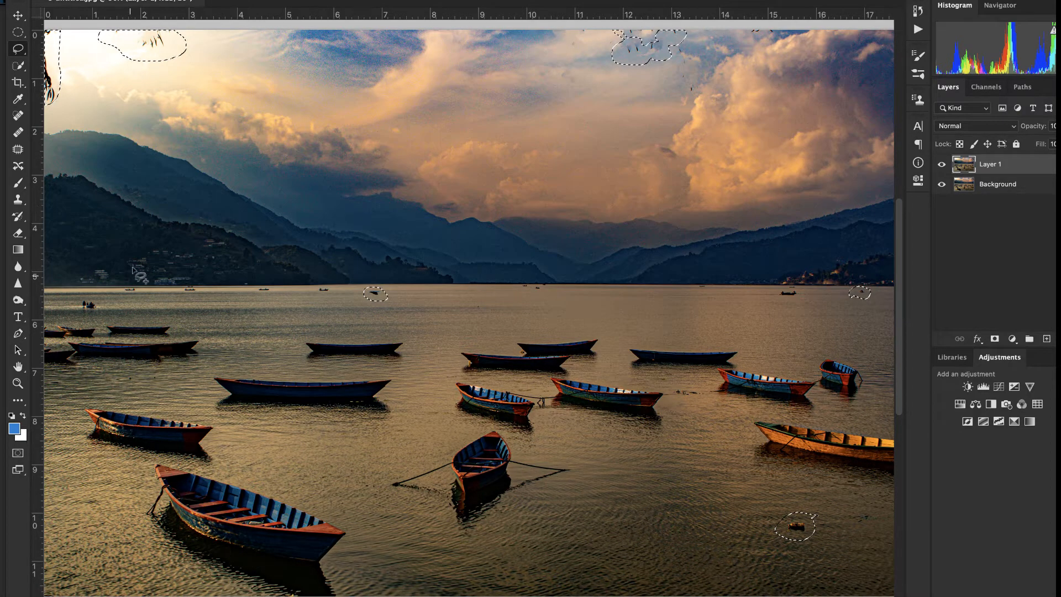
pyautogui.click(104, 295)
pyautogui.moveTo(104, 295)
pyautogui.mouseDown()
pyautogui.moveTo(77, 310)
pyautogui.moveTo(110, 308)
pyautogui.moveTo(105, 293)
pyautogui.mouseUp()
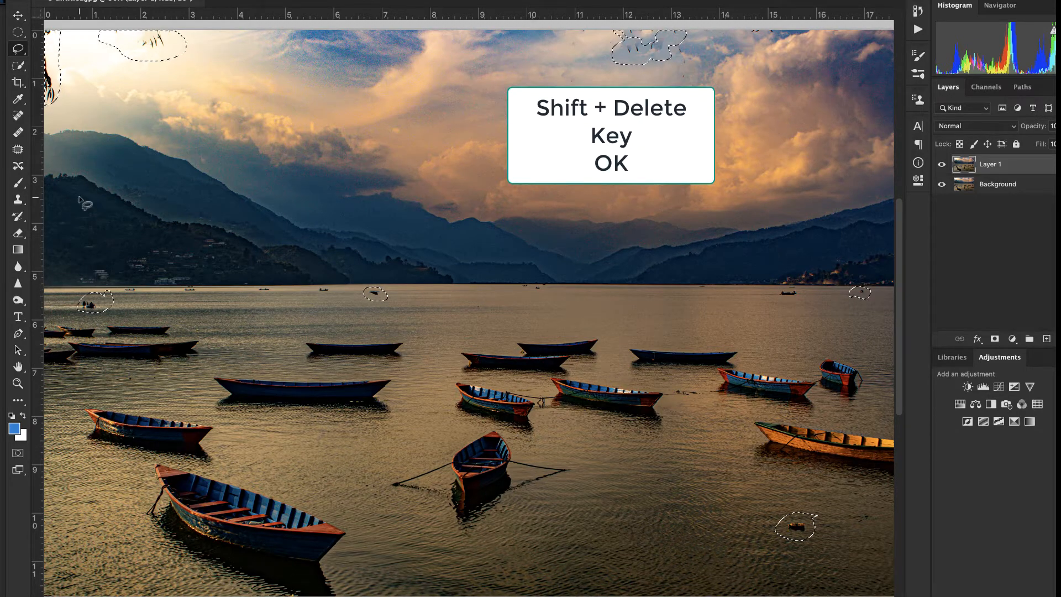
# Fill all the selected areas with Content-Aware at 100% opacity and deselect.
pyautogui.hotkey('shift', 'Delete')
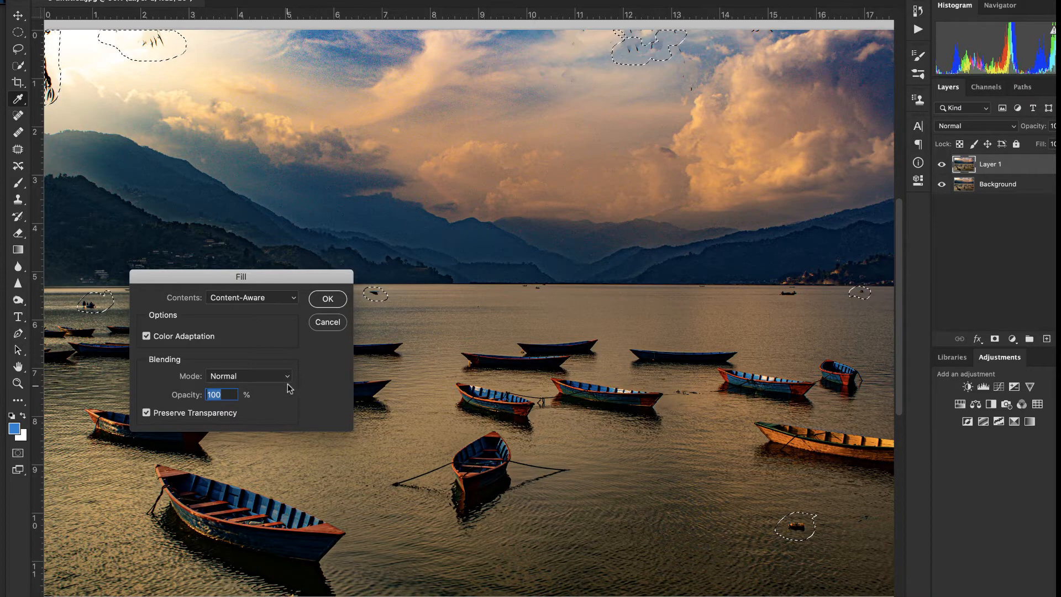
pyautogui.click(333, 301)
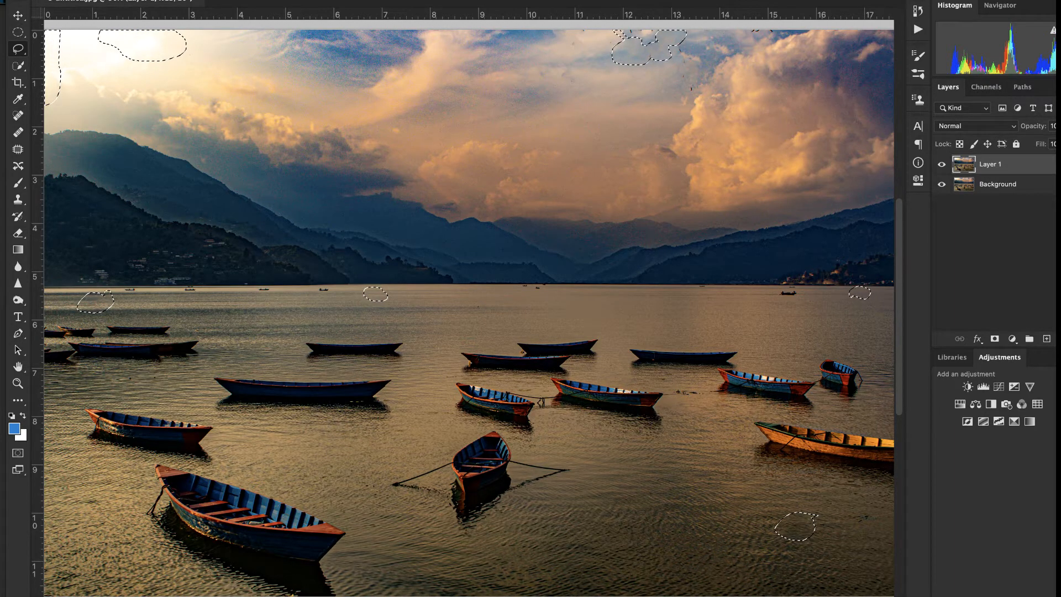
pyautogui.hotkey('ctrl', 'd')
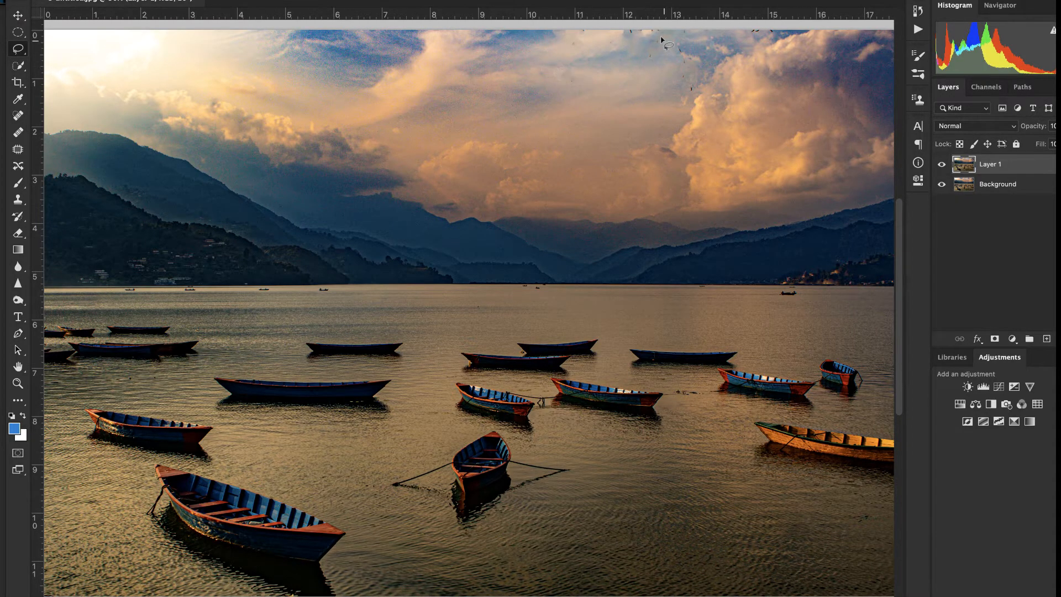
# Lasso the small debris in the water between the two blue boats and fill it with Content-Aware.
pyautogui.moveTo(657, 28)
pyautogui.mouseDown()
pyautogui.moveTo(593, 19)
pyautogui.moveTo(567, 31)
pyautogui.moveTo(572, 46)
pyautogui.moveTo(640, 65)
pyautogui.moveTo(680, 51)
pyautogui.moveTo(657, 28)
pyautogui.mouseUp()
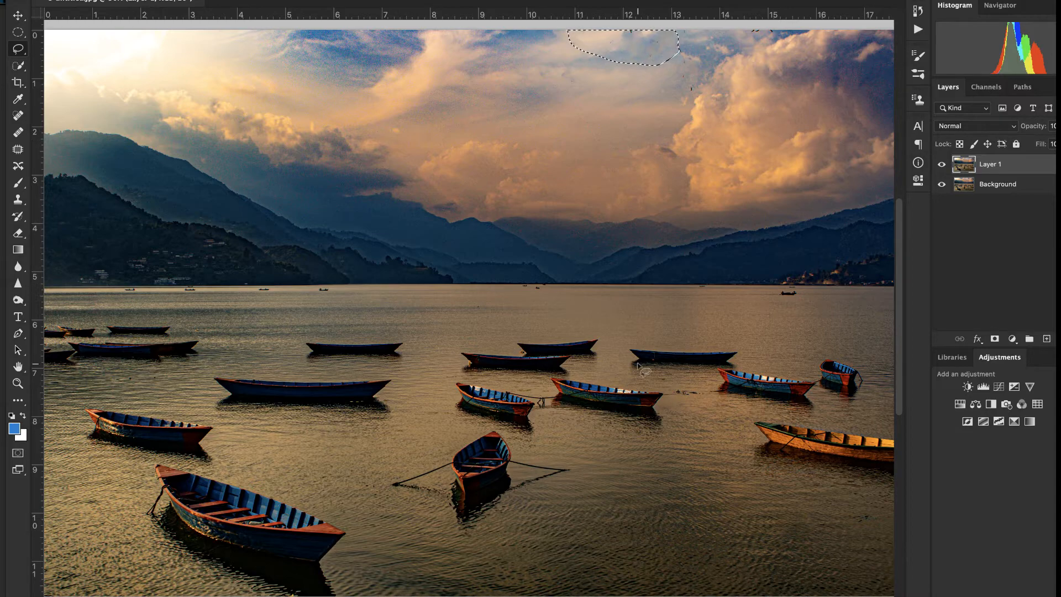
pyautogui.click(699, 386)
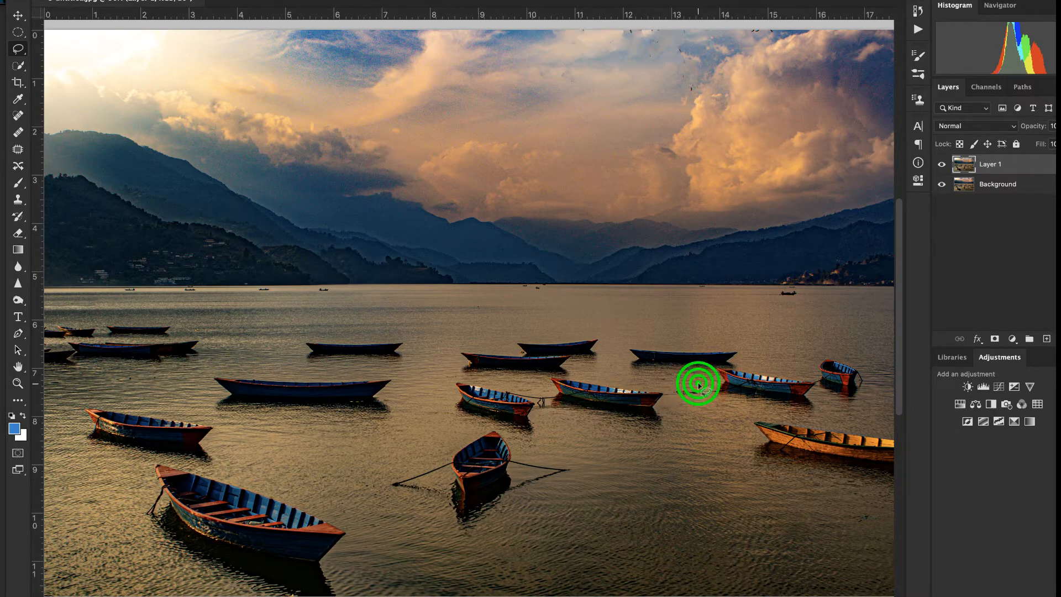
pyautogui.moveTo(699, 386)
pyautogui.mouseDown()
pyautogui.moveTo(671, 388)
pyautogui.moveTo(676, 408)
pyautogui.moveTo(713, 405)
pyautogui.mouseUp()
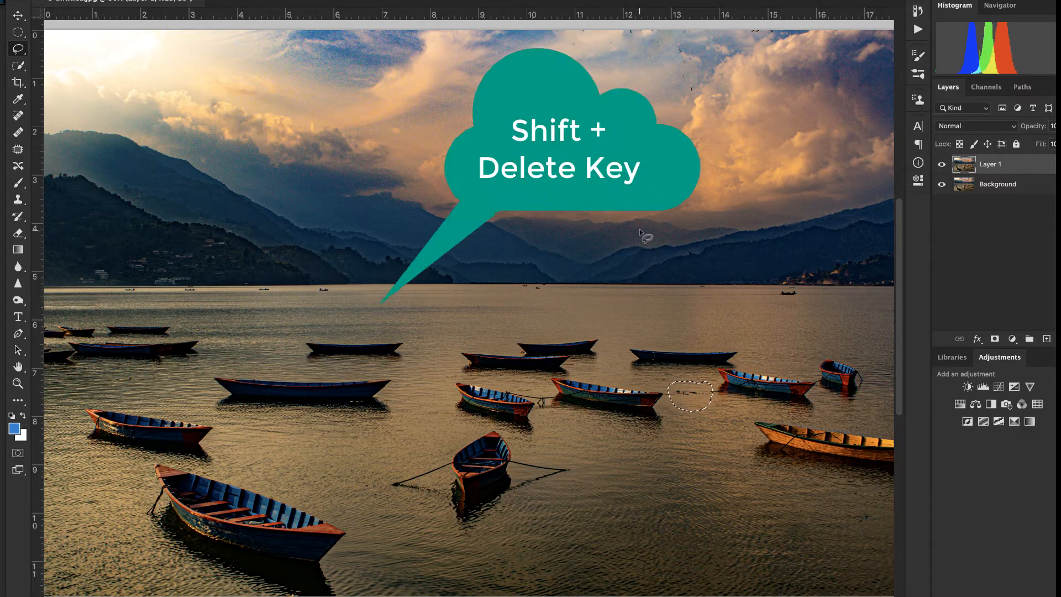
pyautogui.hotkey('shift', 'BackSpace')
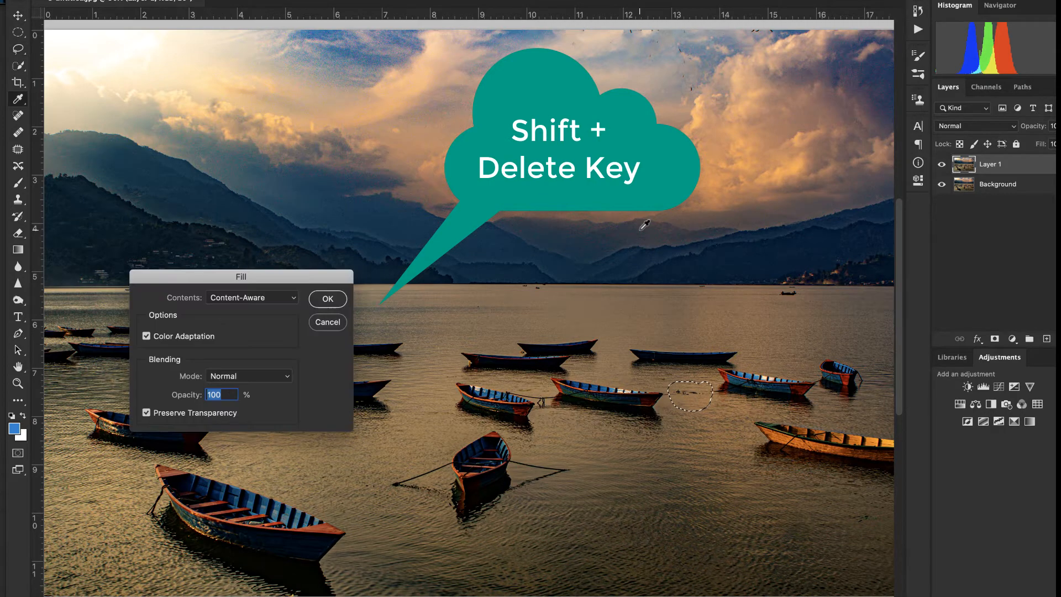
pyautogui.click(330, 299)
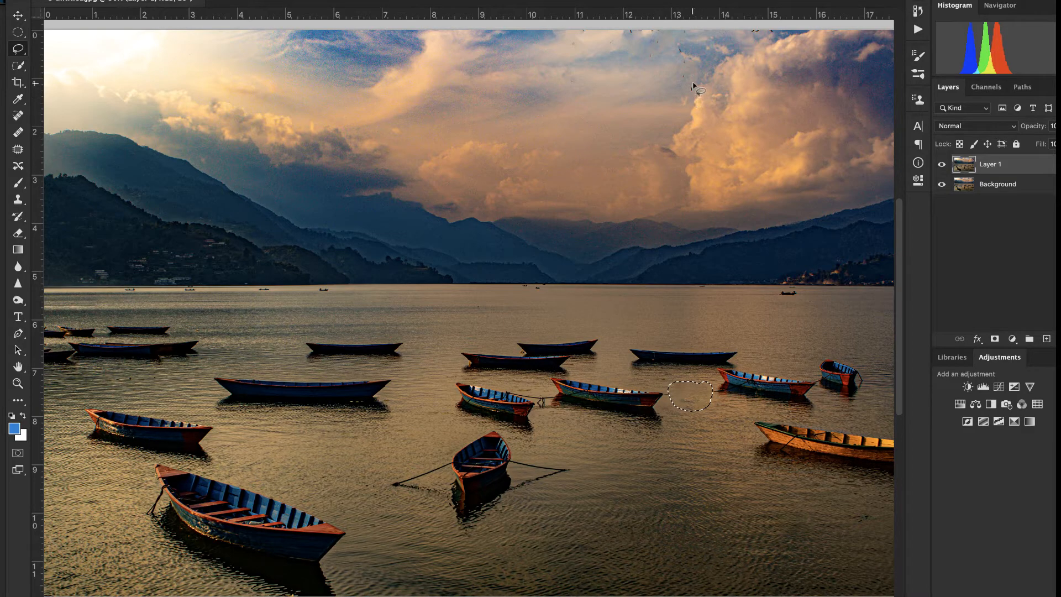
# Lasso the small leaf remnants in the upper sky and along the photo's upper edge as one combined selection.
pyautogui.press('z')
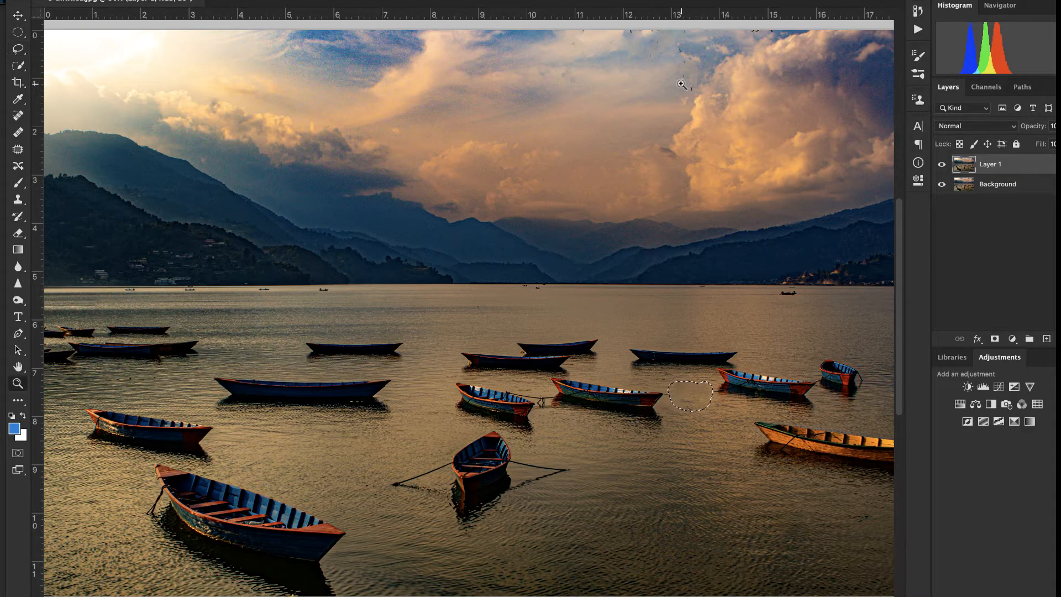
pyautogui.click(678, 98)
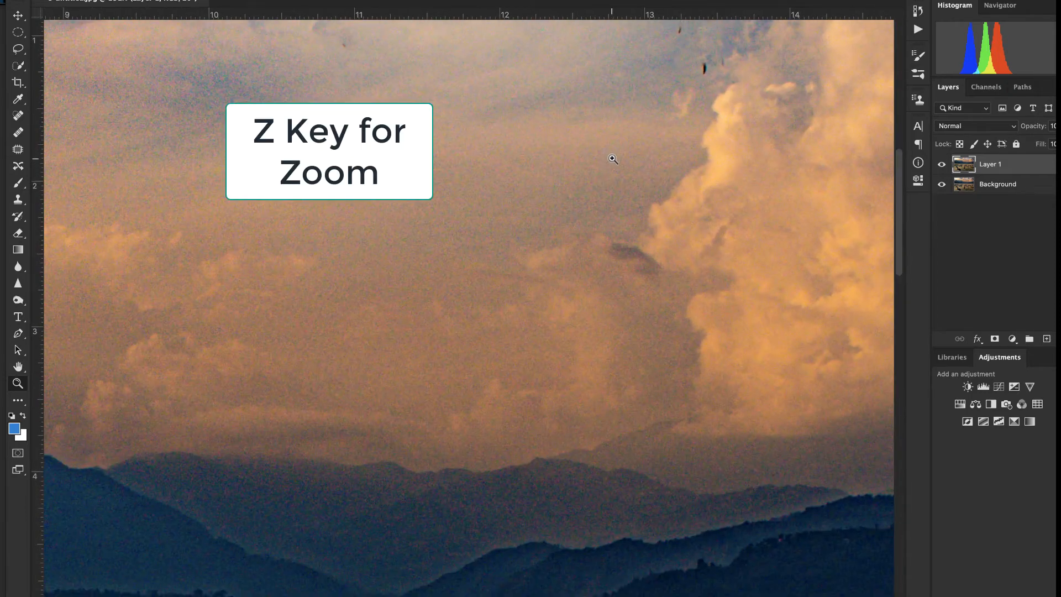
pyautogui.moveTo(602, 158); pyautogui.dragTo(497, 354)
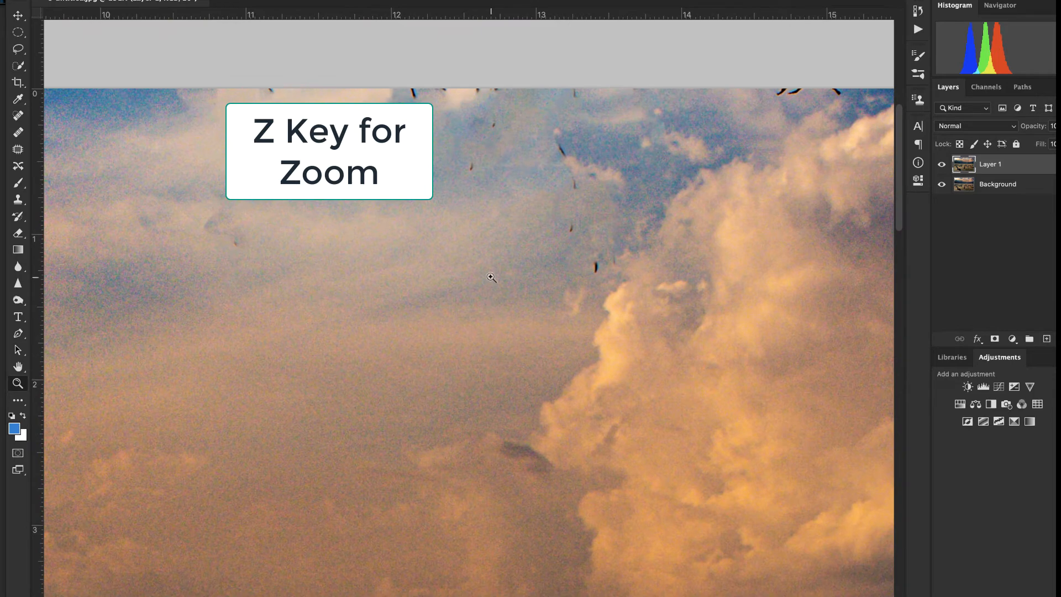
pyautogui.click(18, 49)
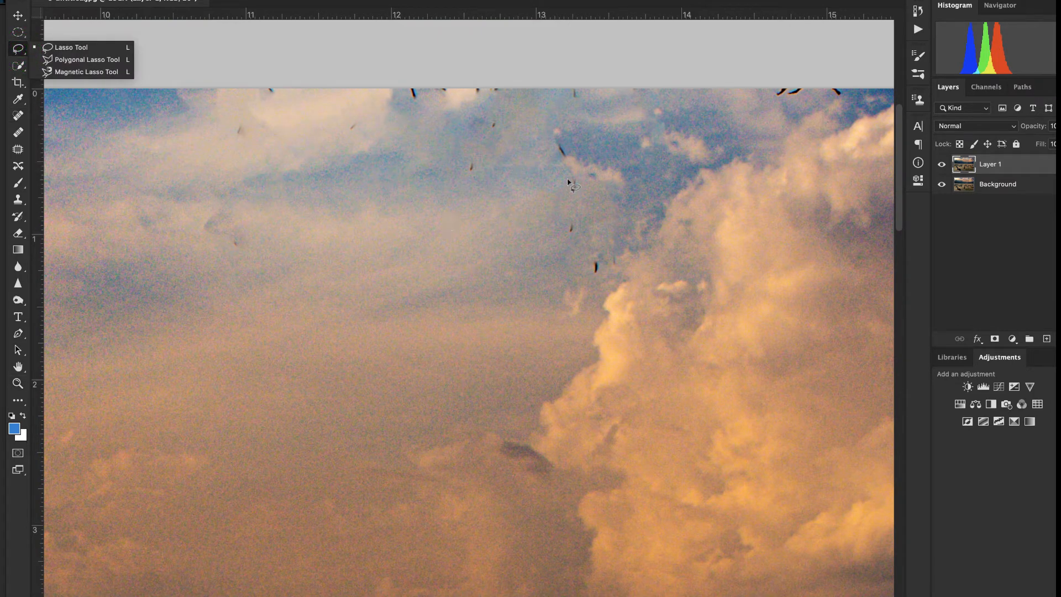
pyautogui.moveTo(566, 133)
pyautogui.mouseDown()
pyautogui.moveTo(543, 162)
pyautogui.moveTo(572, 173)
pyautogui.moveTo(569, 136)
pyautogui.mouseUp()
pyautogui.moveTo(567, 174); pyautogui.dragTo(591, 198)
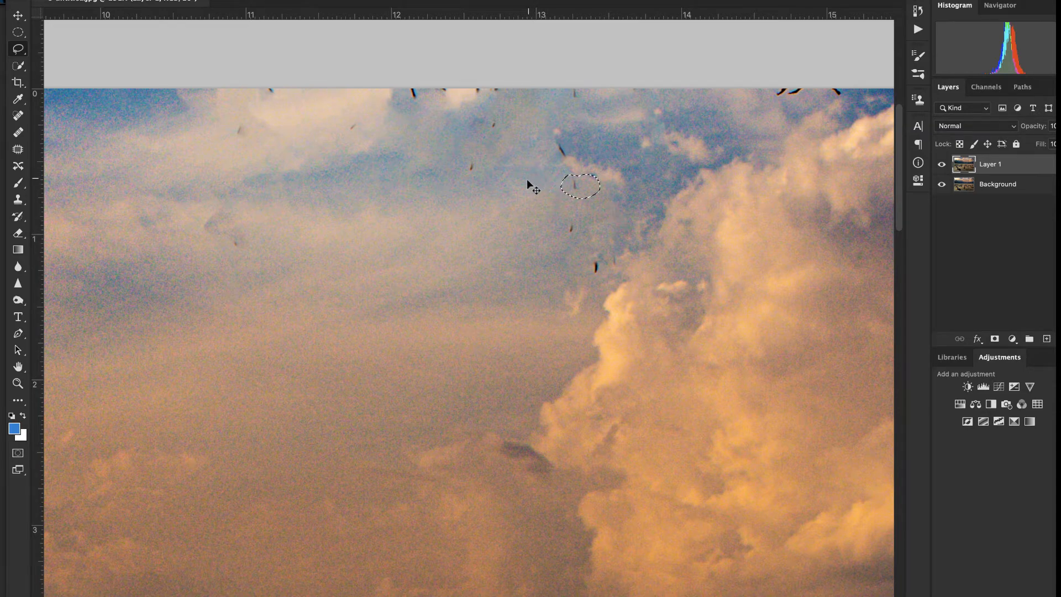
pyautogui.moveTo(233, 114); pyautogui.dragTo(227, 123)
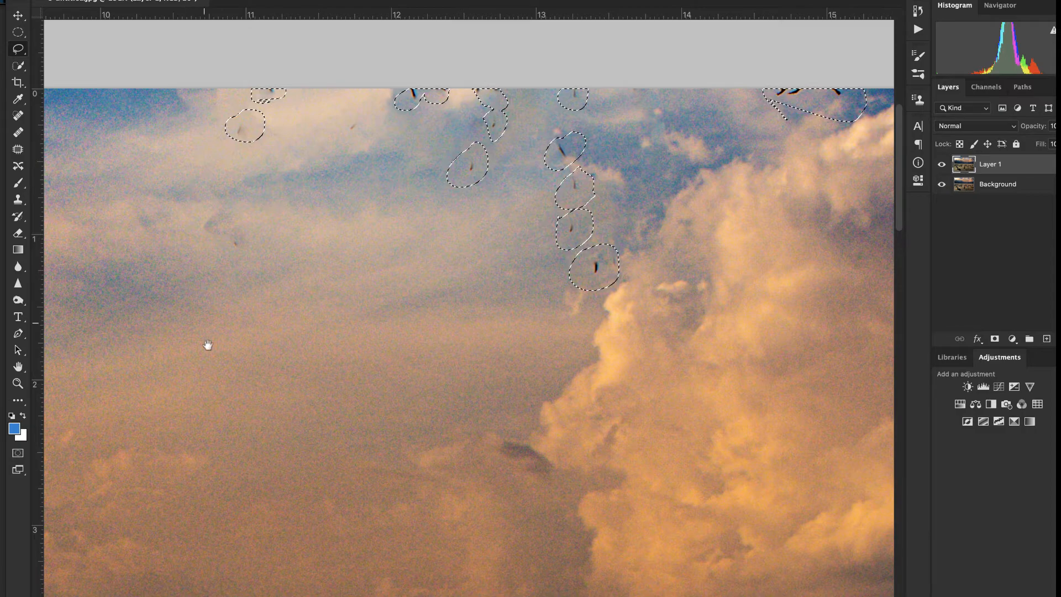
# Add the dark debris specks in the water between the left-hand boats to the selection.
pyautogui.moveTo(211, 370); pyautogui.dragTo(424, 205)
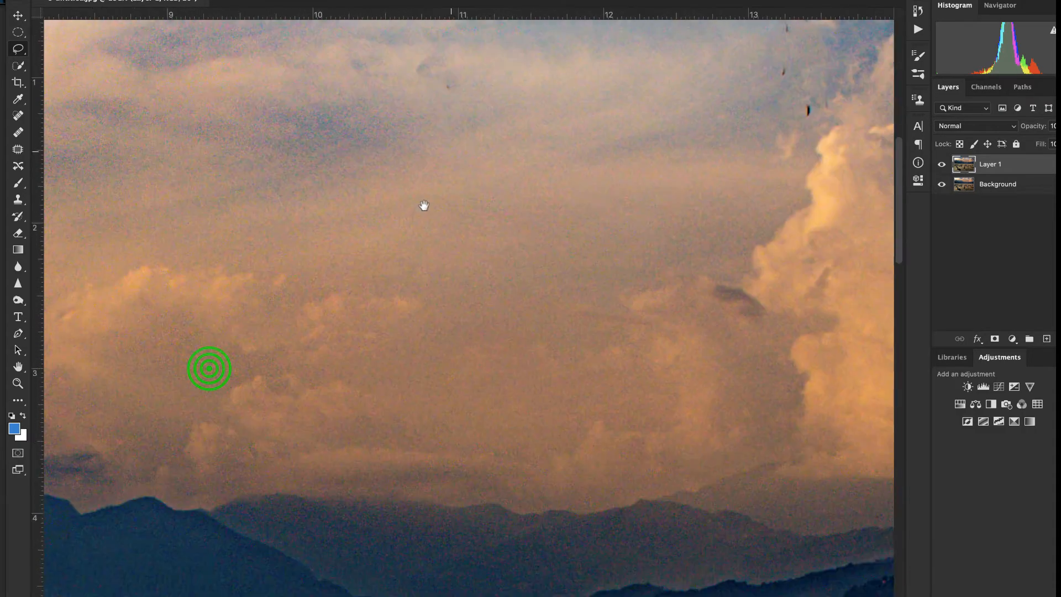
pyautogui.moveTo(275, 293); pyautogui.dragTo(354, 191)
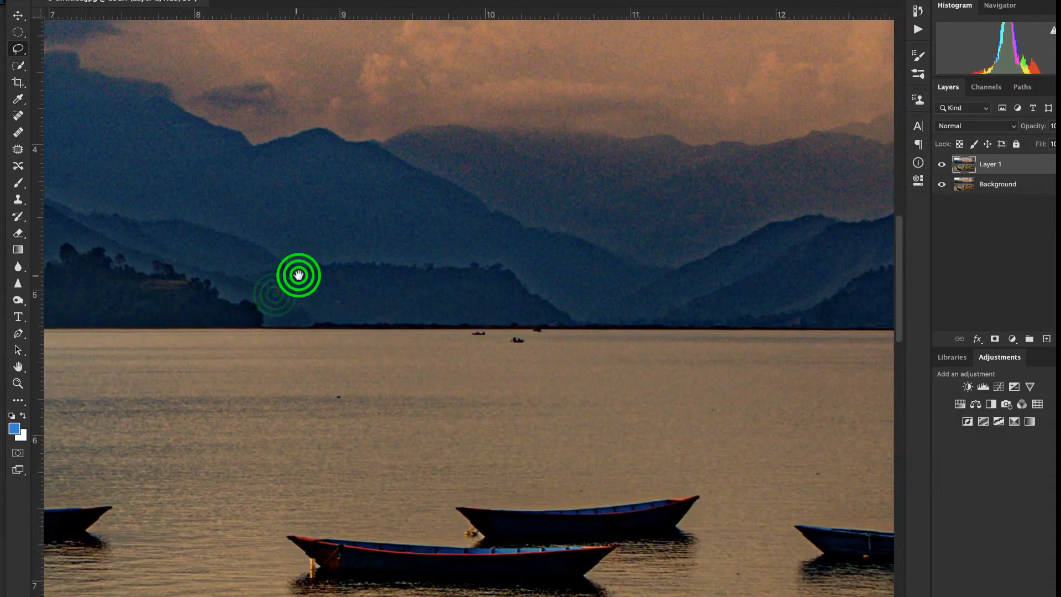
pyautogui.moveTo(298, 275); pyautogui.dragTo(412, 225)
pyautogui.moveTo(277, 294); pyautogui.dragTo(428, 247)
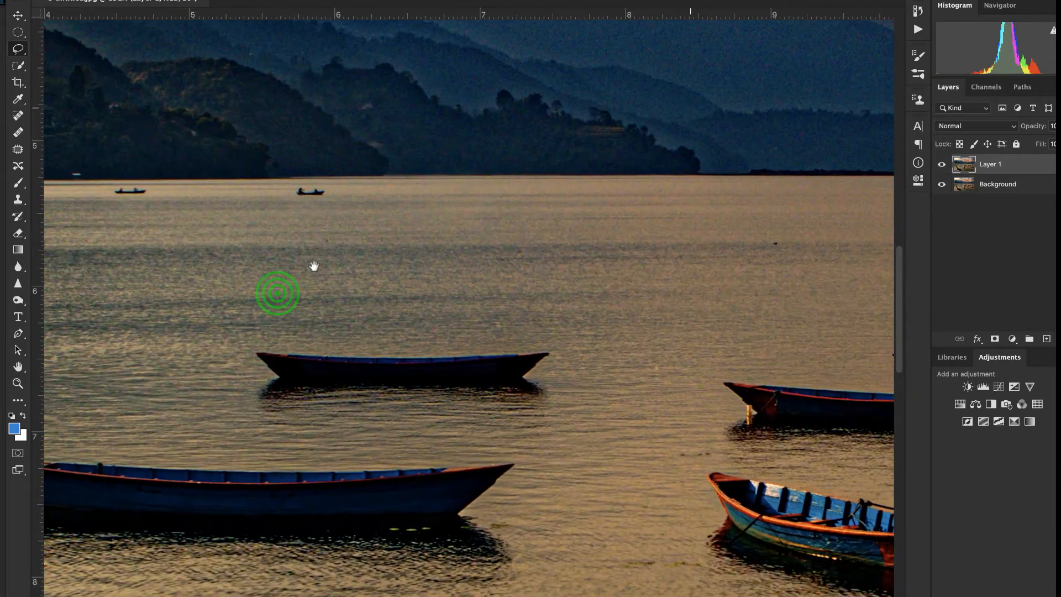
pyautogui.moveTo(290, 278); pyautogui.dragTo(466, 199)
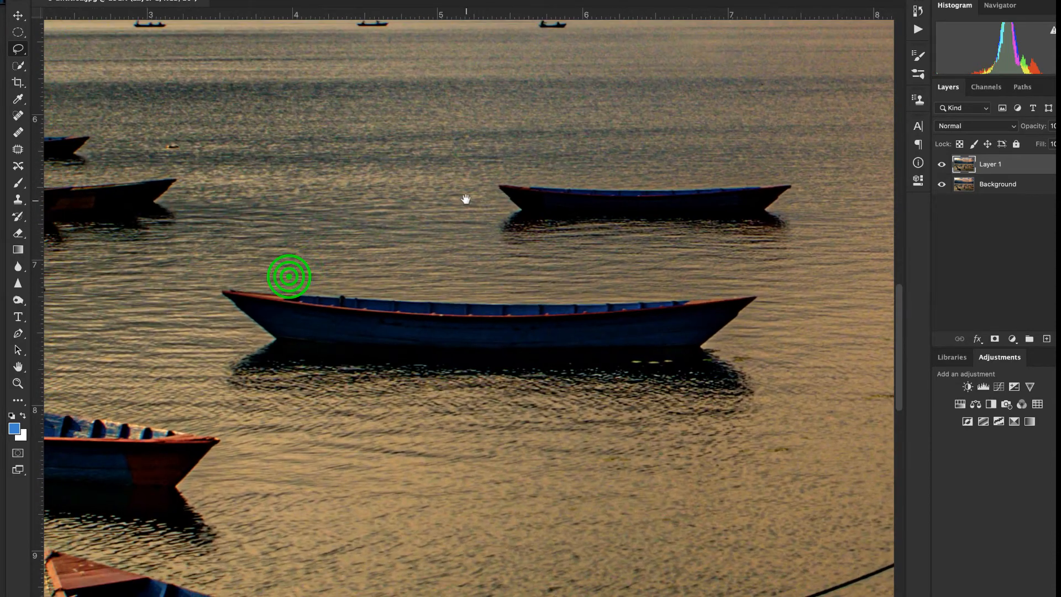
pyautogui.moveTo(298, 223); pyautogui.dragTo(443, 274)
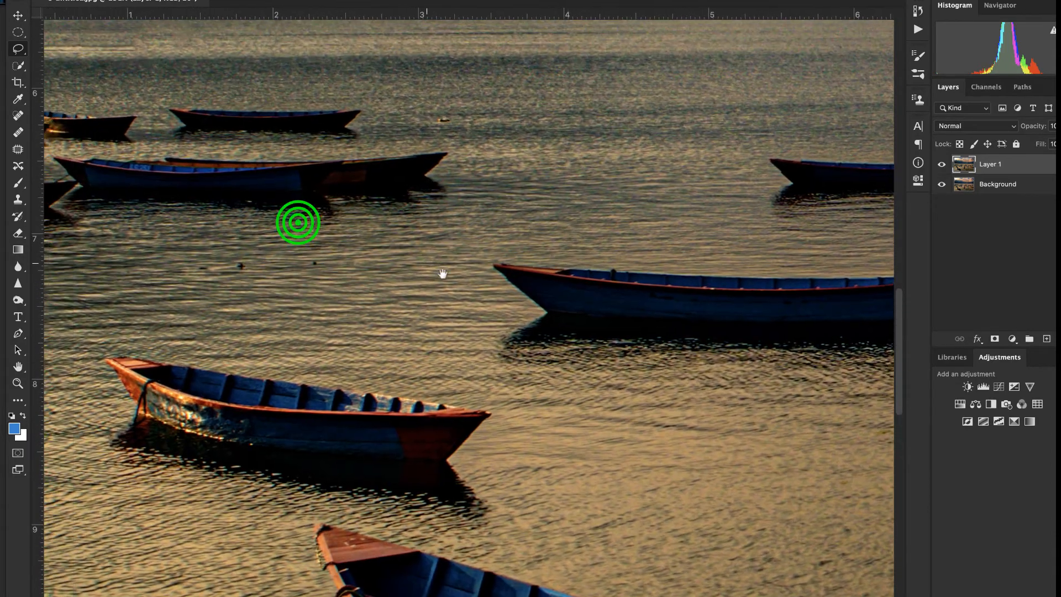
pyautogui.click(337, 247)
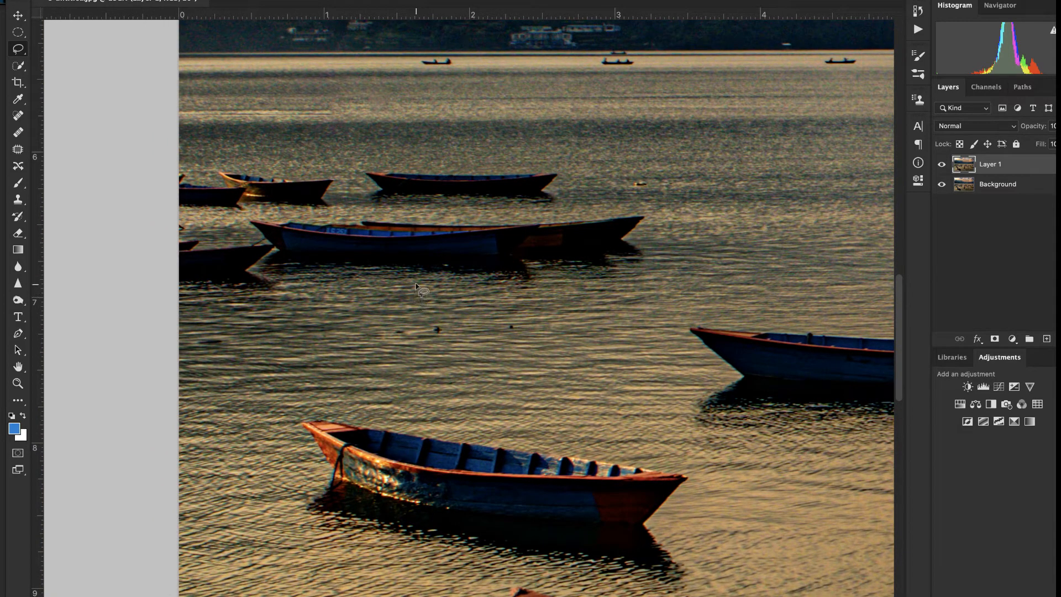
pyautogui.click(444, 316)
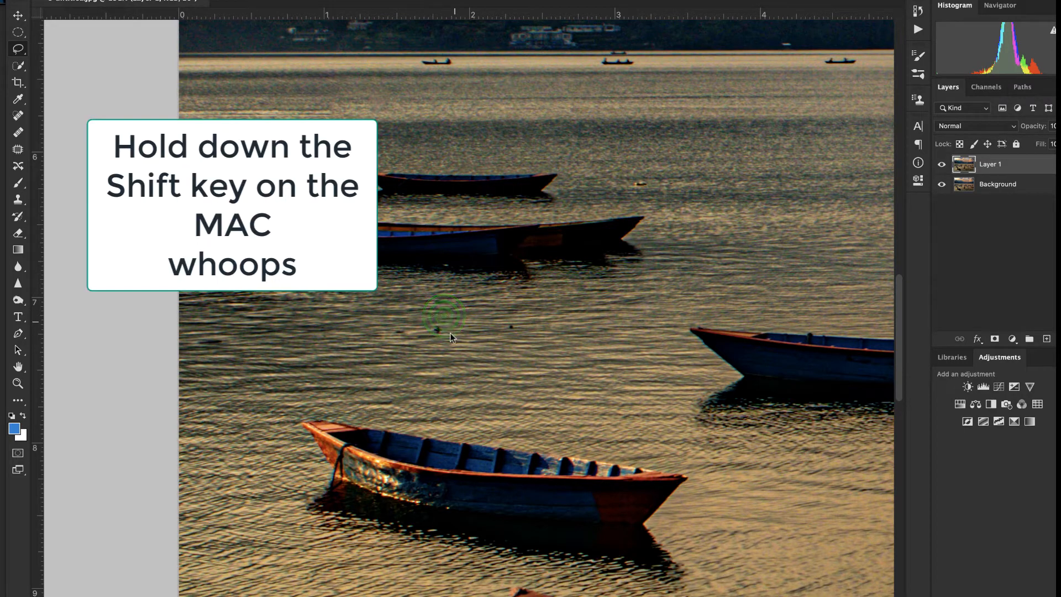
pyautogui.moveTo(451, 336)
pyautogui.mouseDown()
pyautogui.moveTo(500, 318)
pyautogui.moveTo(519, 341)
pyautogui.moveTo(531, 314)
pyautogui.moveTo(500, 316)
pyautogui.mouseUp()
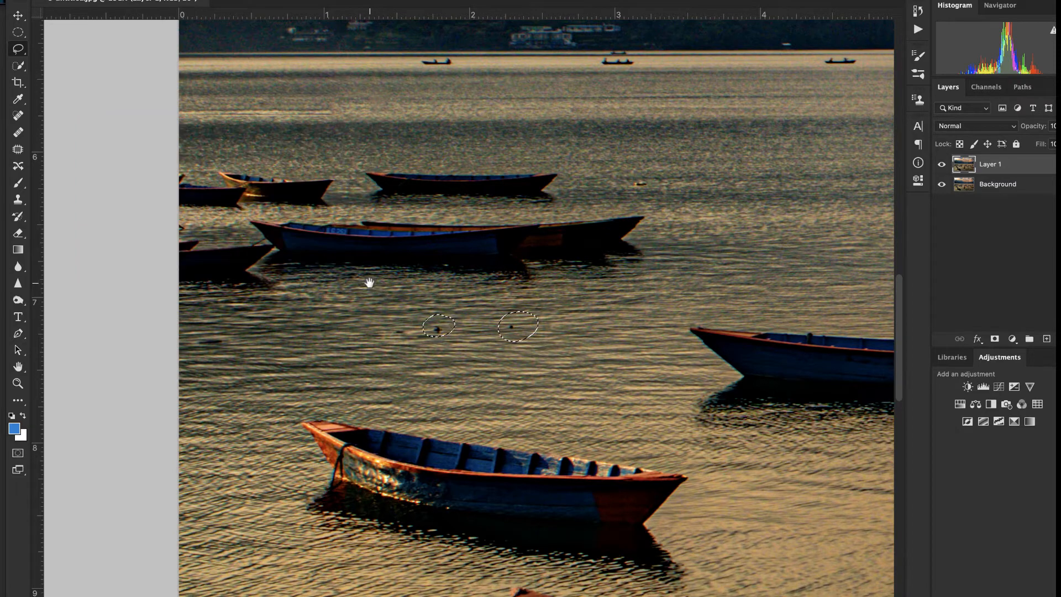
# Examine the water around the foreground boats for remaining debris and return to the whole-photo view.
pyautogui.moveTo(346, 279); pyautogui.dragTo(291, 452)
pyautogui.moveTo(471, 256); pyautogui.dragTo(279, 432)
pyautogui.moveTo(427, 233); pyautogui.dragTo(334, 165)
pyautogui.moveTo(351, 353); pyautogui.dragTo(319, 81)
pyautogui.moveTo(351, 351); pyautogui.dragTo(208, 107)
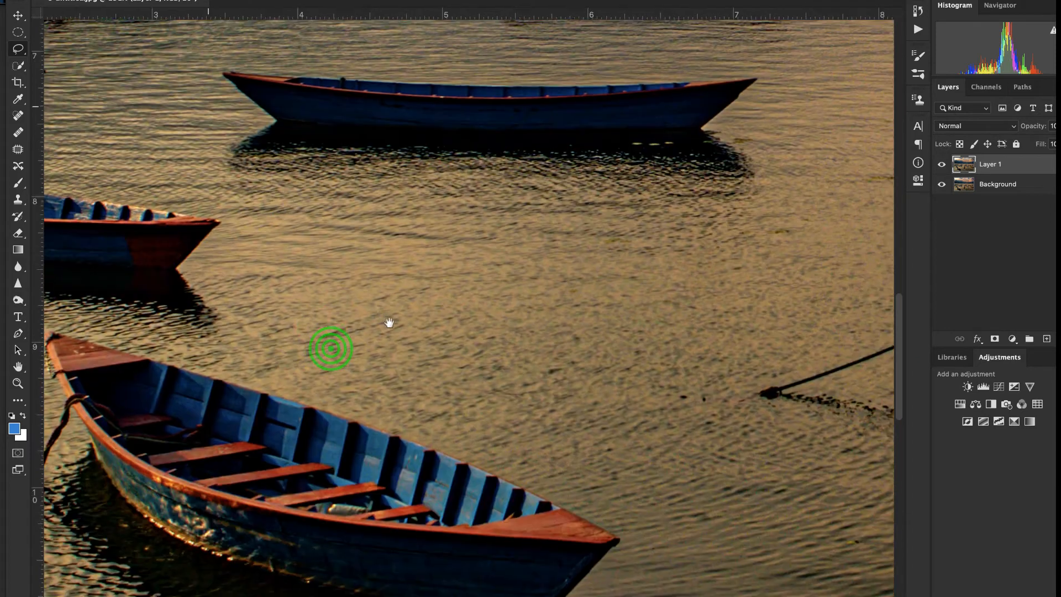
pyautogui.moveTo(383, 327); pyautogui.dragTo(190, 210)
pyautogui.moveTo(375, 341); pyautogui.dragTo(396, 386)
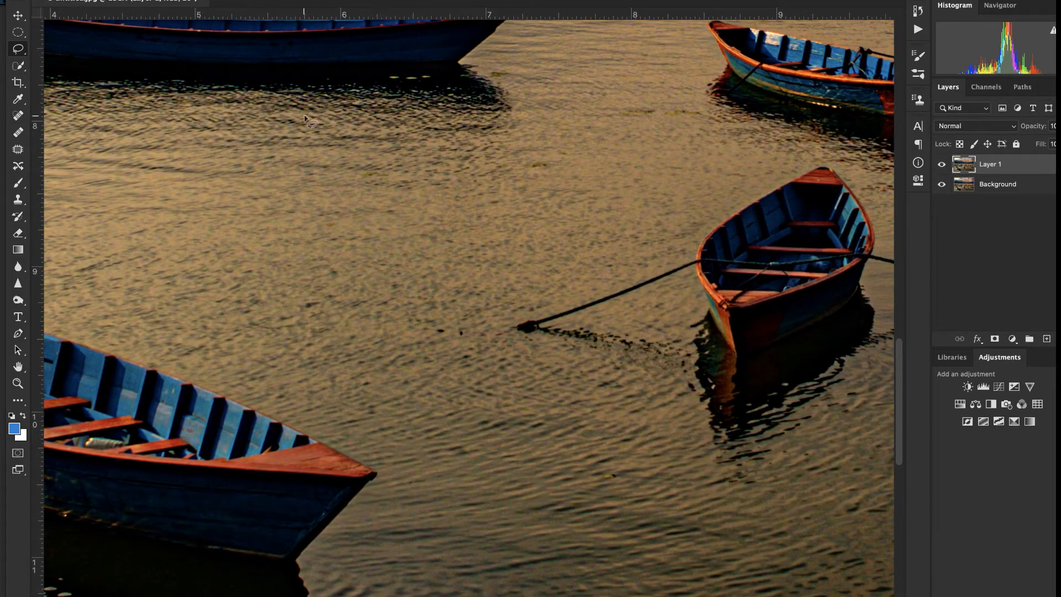
pyautogui.press('super+0')
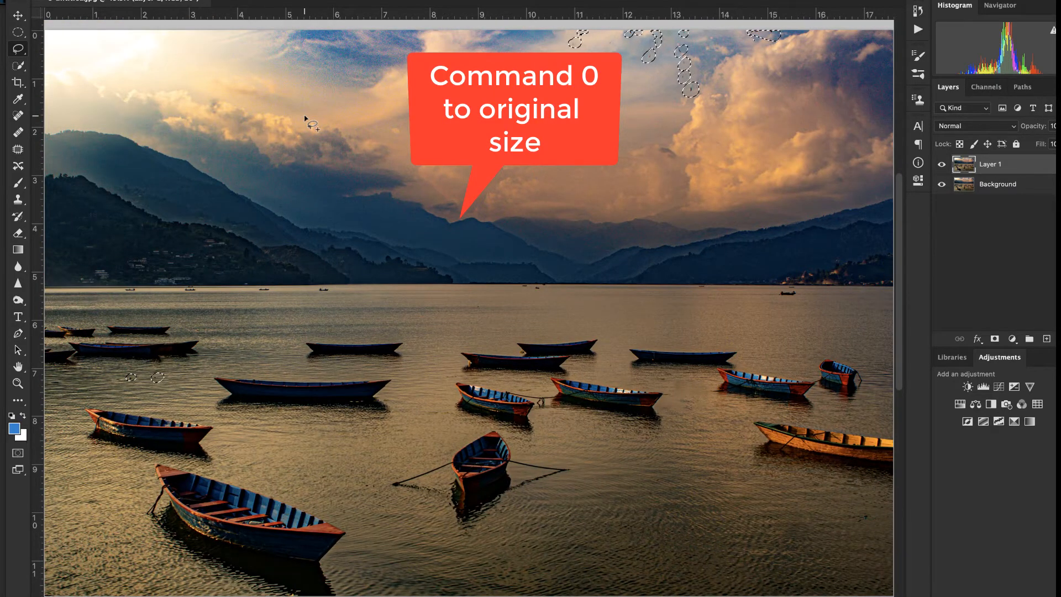
# Fill the selected sky and water areas with Content-Aware at 100% opacity, deselect, and toggle Layer 1's visibility to compare.
pyautogui.hotkey('shift', 'BackSpace')
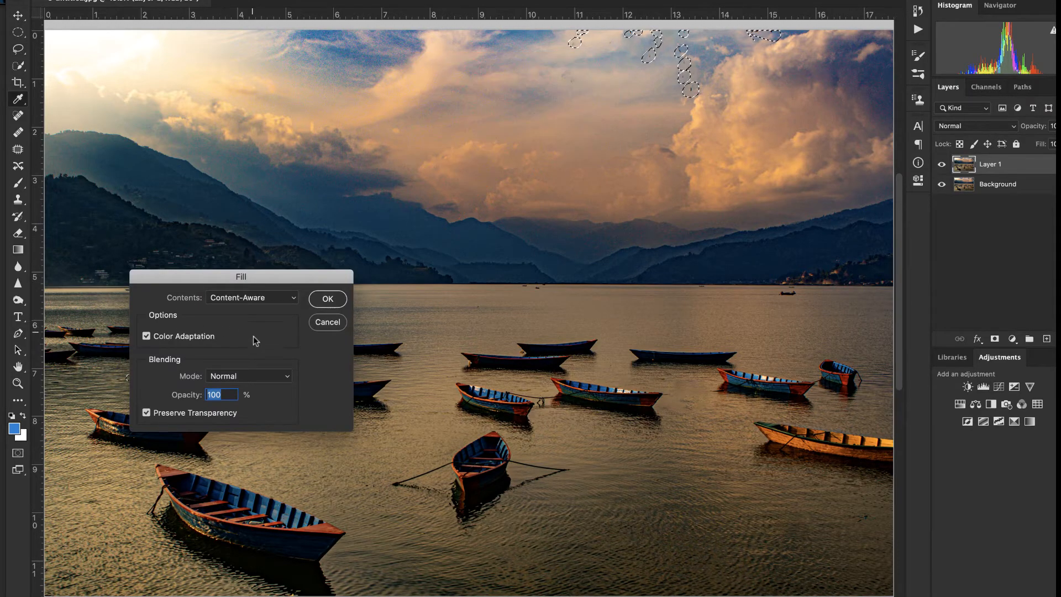
pyautogui.click(335, 299)
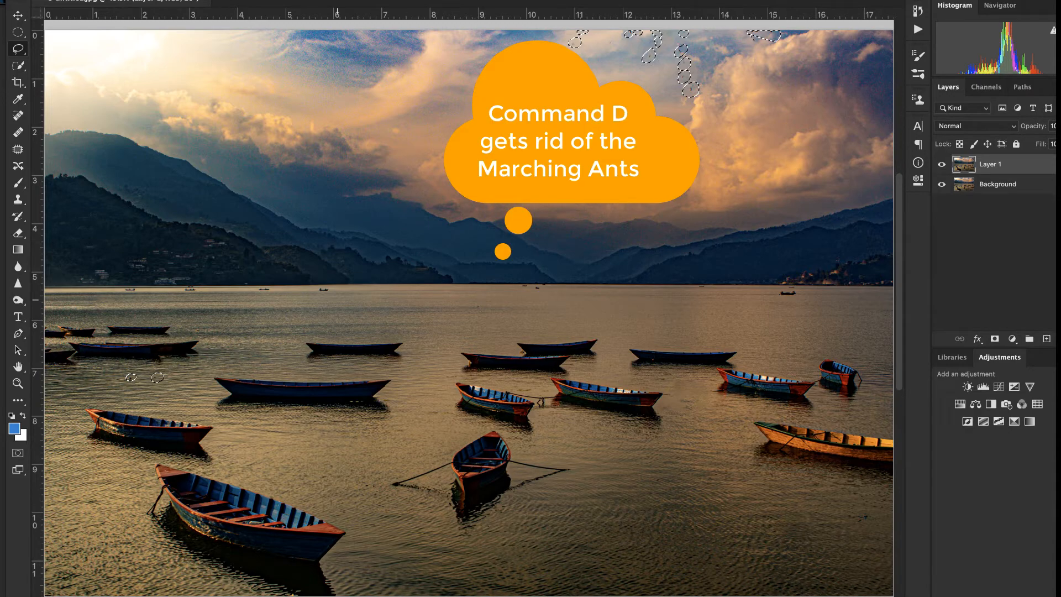
pyautogui.press('super+d')
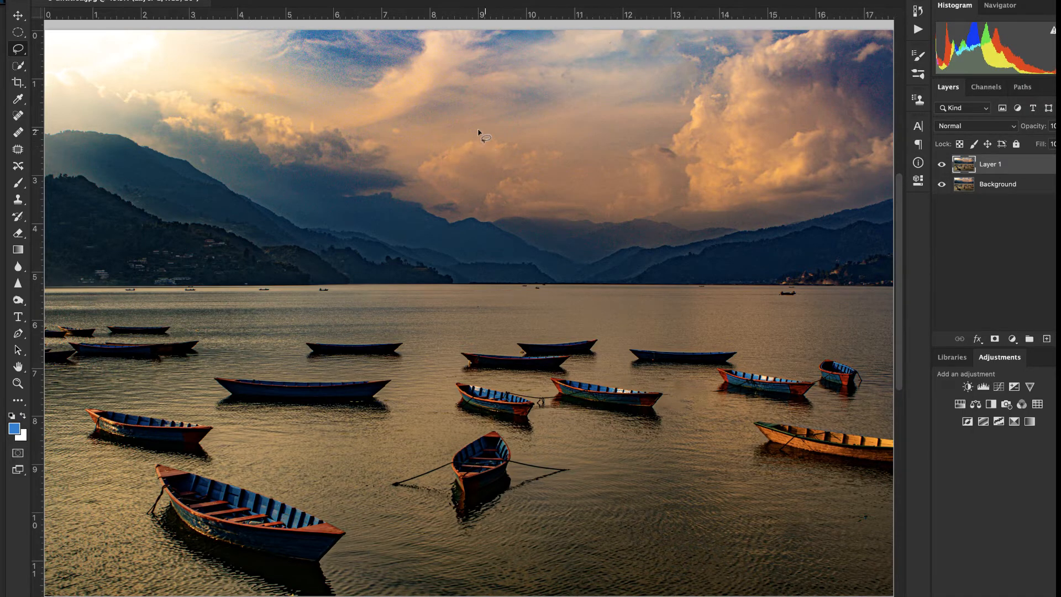
pyautogui.click(943, 165)
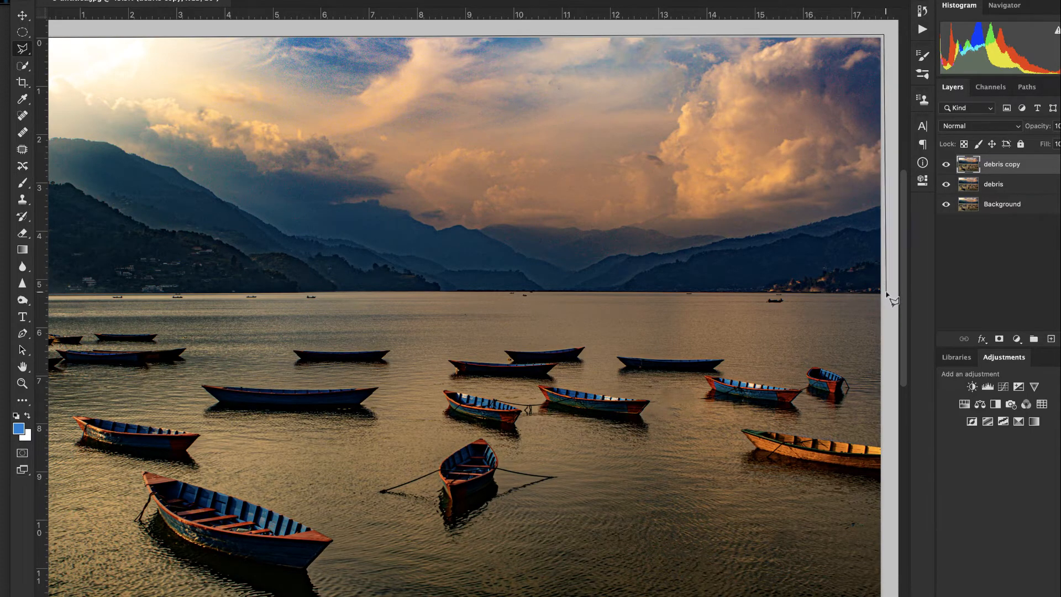
# Complete a Polygonal Lasso selection around the sky and mountains, following the far shoreline across the full width of the photo.
pyautogui.click(884, 292)
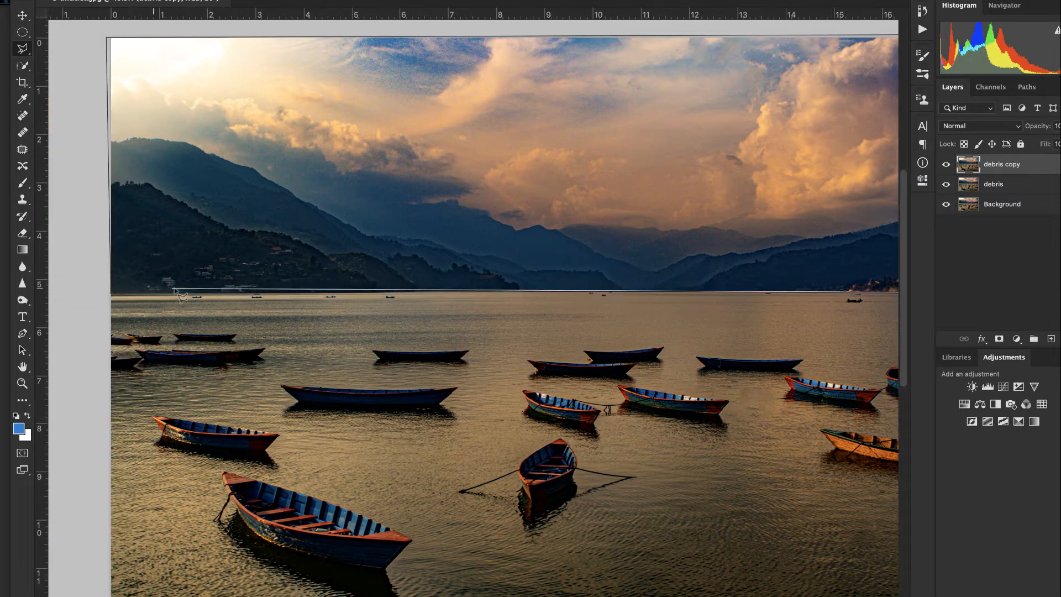
pyautogui.click(100, 294)
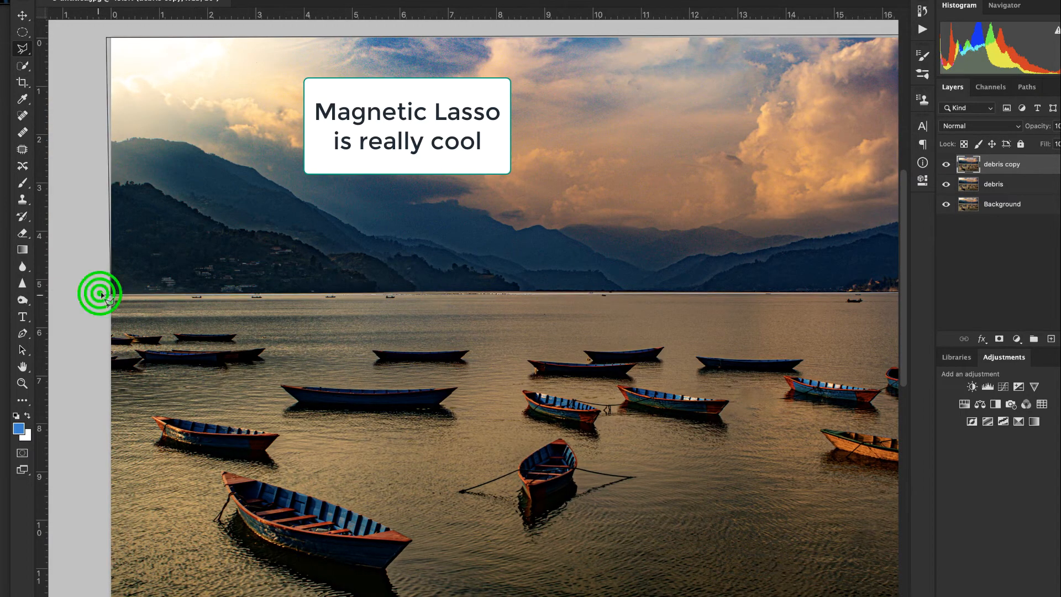
pyautogui.click(111, 201)
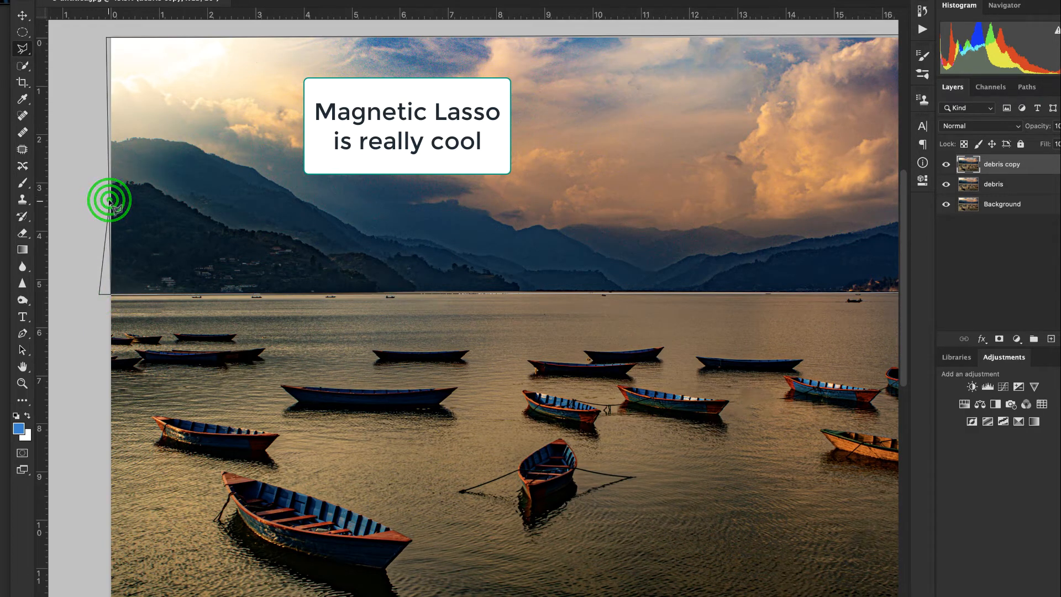
pyautogui.click(110, 201)
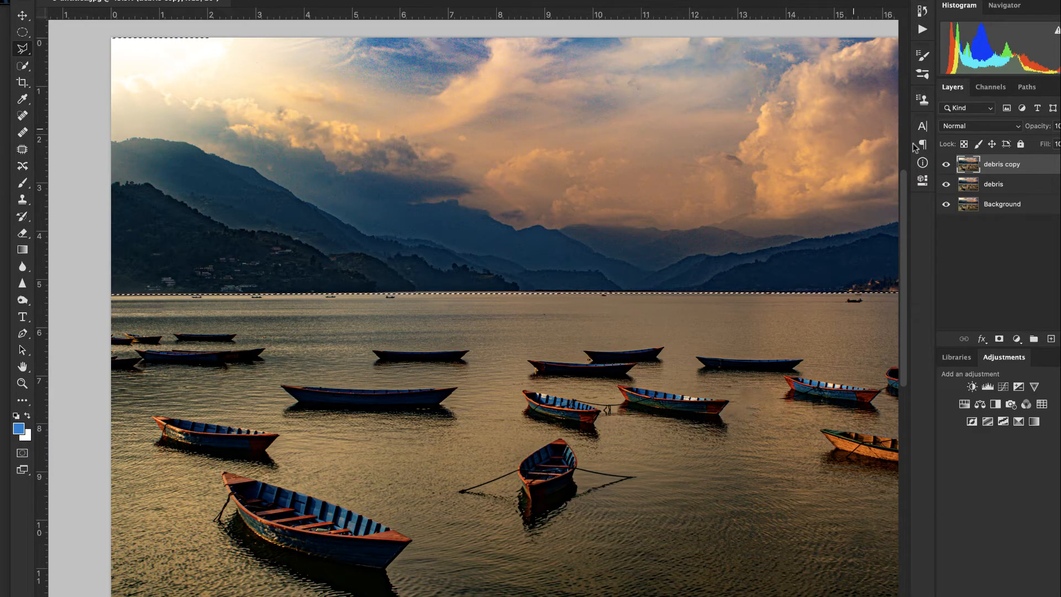
# Rename the "debris copy" layer to "sky".
pyautogui.doubleClick(995, 164)
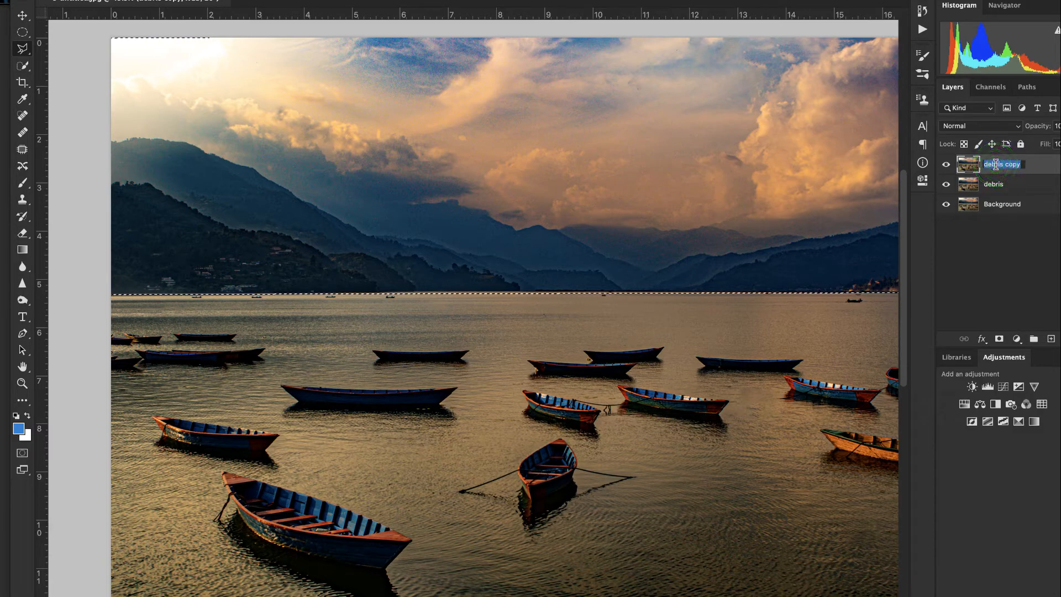
pyautogui.write('sky')
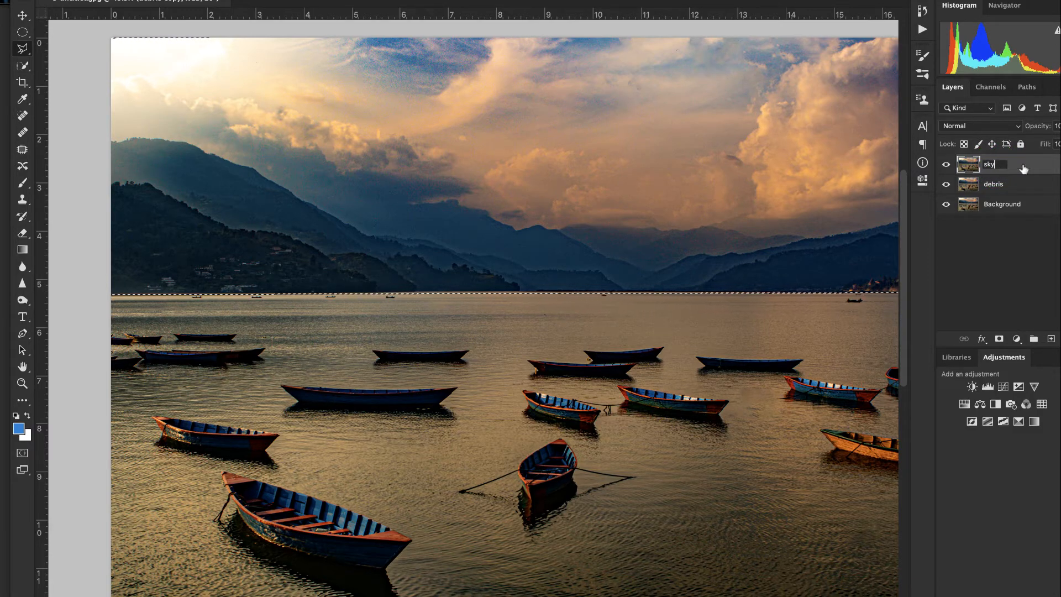
pyautogui.click(1035, 194)
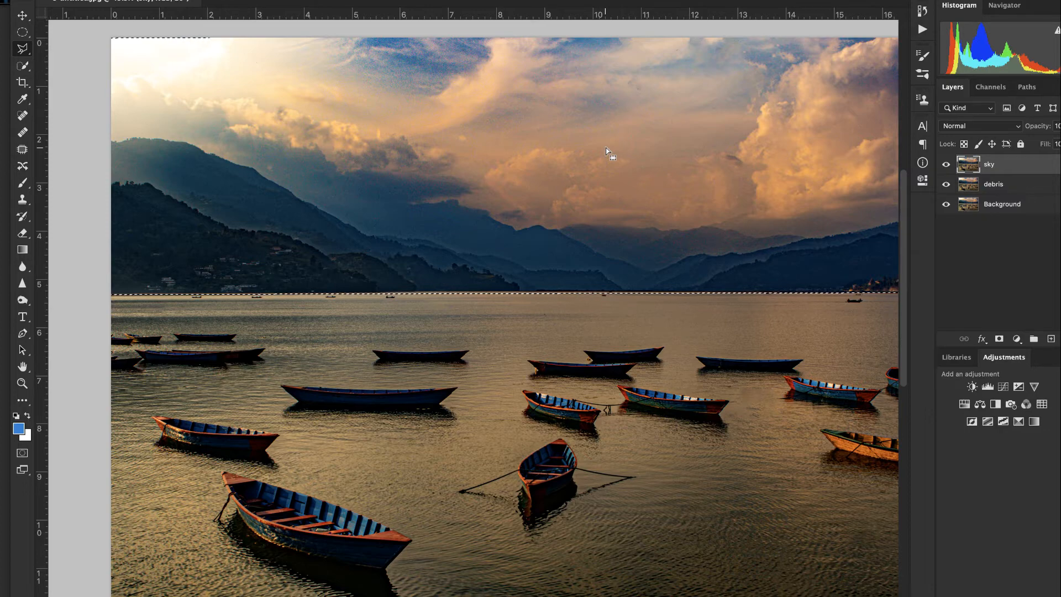
# Open Curves for the selected sky and shape the RGB curve with points at input 139, output 125 and a higher one at output 178.
pyautogui.press('super+m')
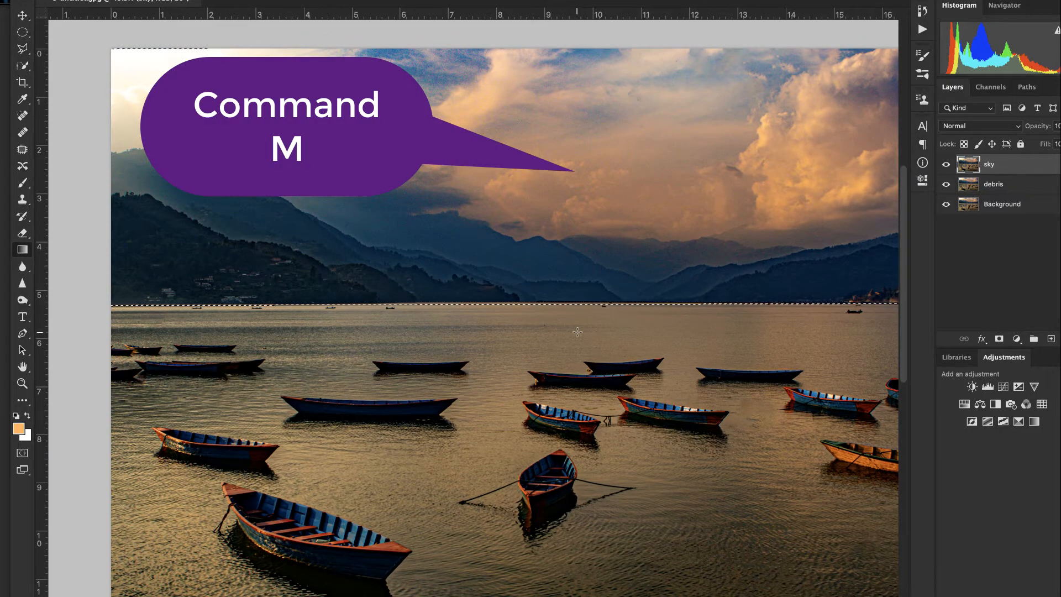
pyautogui.press('super+m')
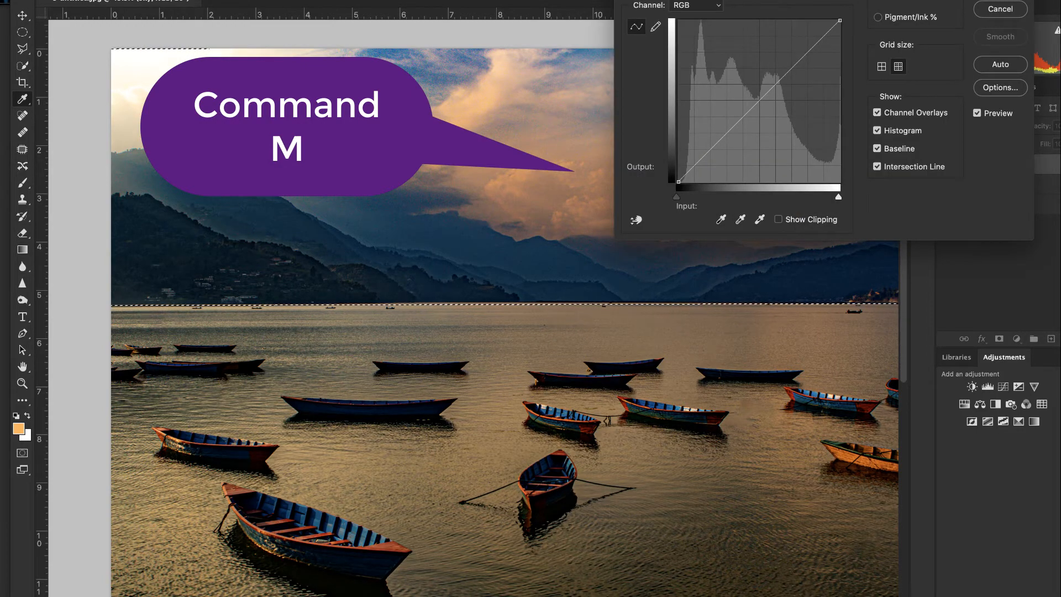
pyautogui.moveTo(818, 1); pyautogui.dragTo(843, 12)
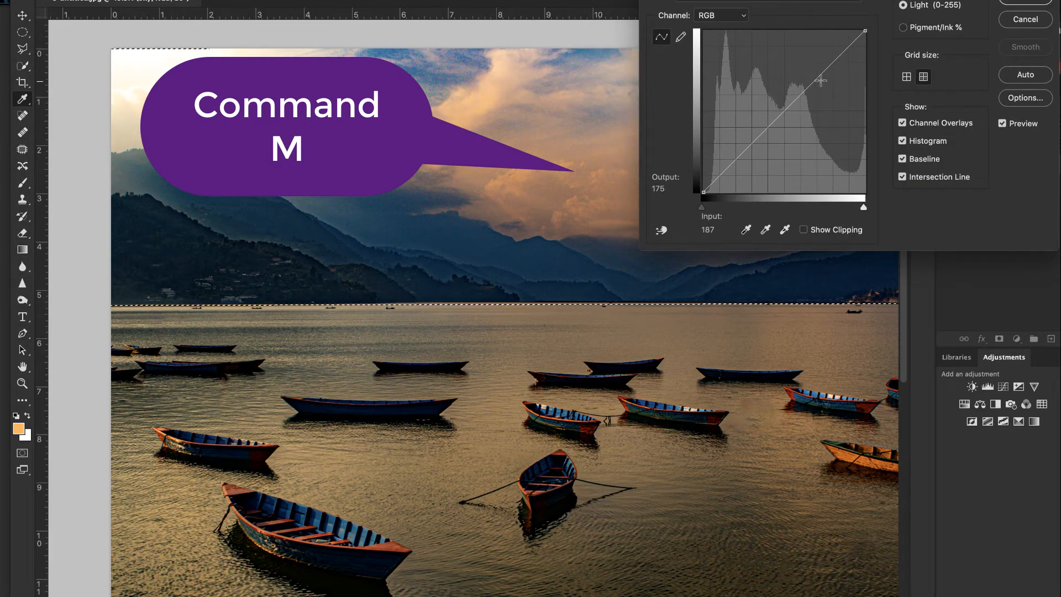
pyautogui.click(581, 114)
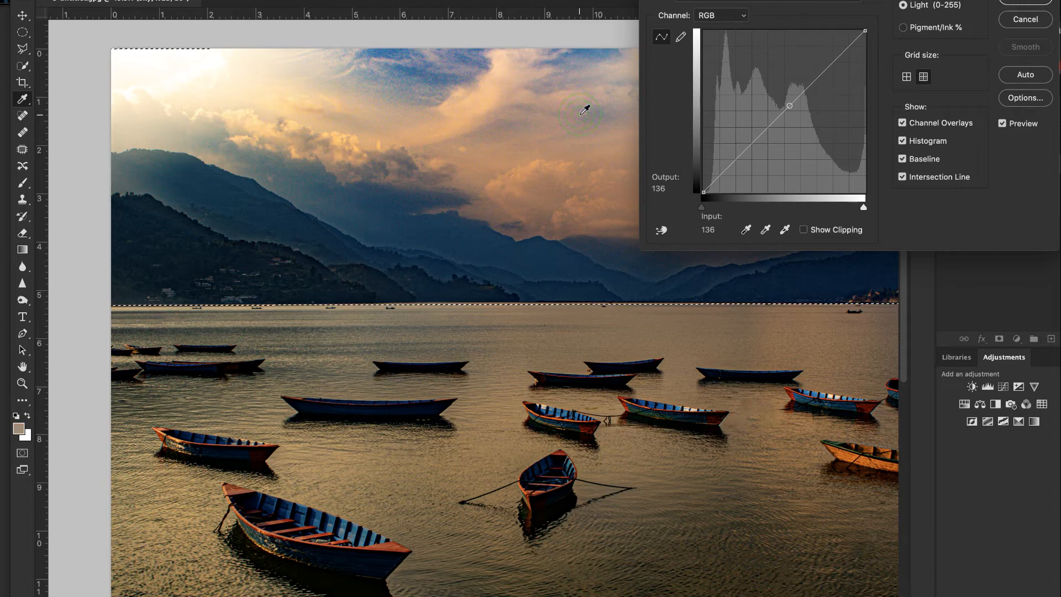
pyautogui.moveTo(584, 109)
pyautogui.mouseDown()
pyautogui.moveTo(520, 228)
pyautogui.moveTo(597, 109)
pyautogui.moveTo(589, 122)
pyautogui.mouseUp()
pyautogui.click(587, 124)
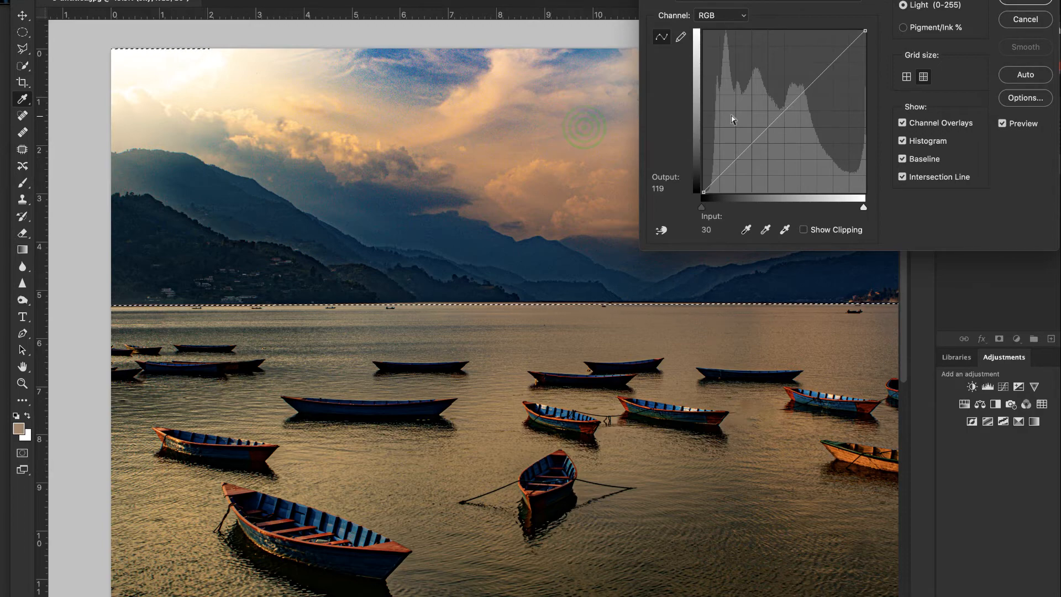
pyautogui.moveTo(787, 104); pyautogui.dragTo(792, 112)
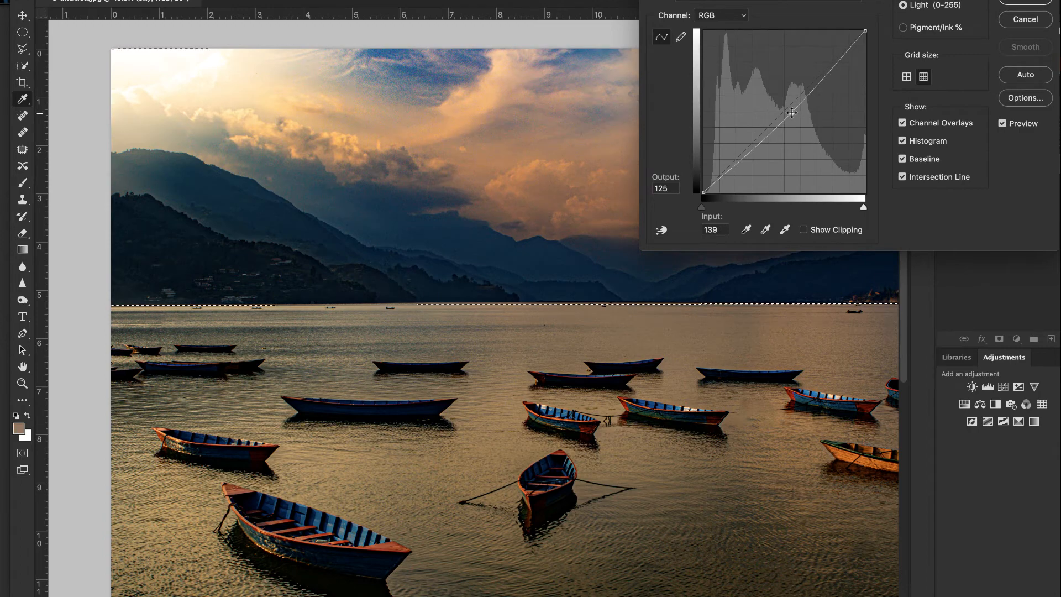
pyautogui.click(822, 80)
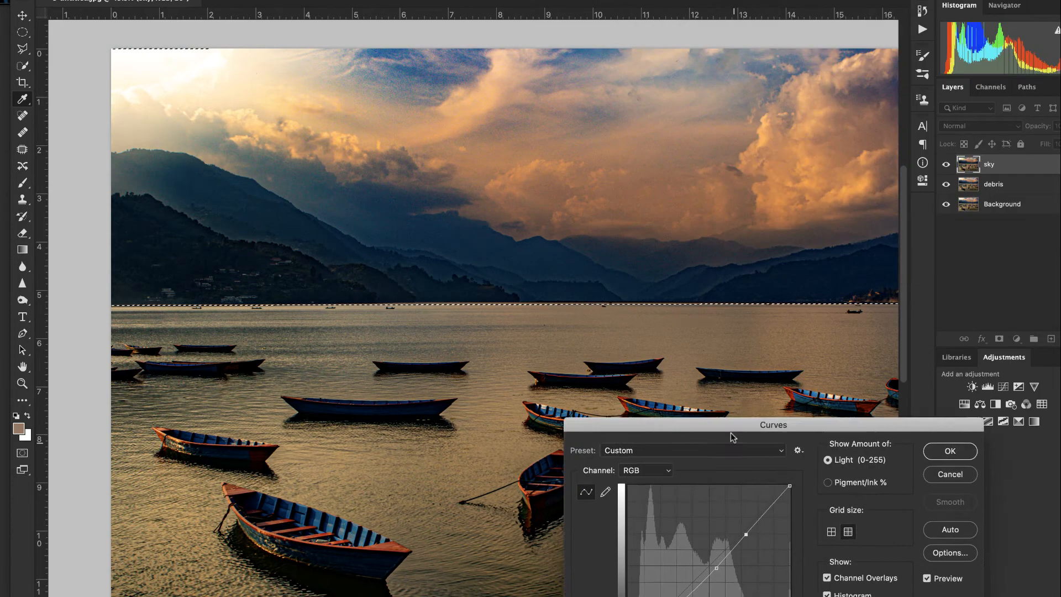
# Lower the sky curve's white endpoint to output 240, apply Curves, and toggle the sky layer's visibility to compare.
pyautogui.moveTo(730, 433); pyautogui.dragTo(689, 368)
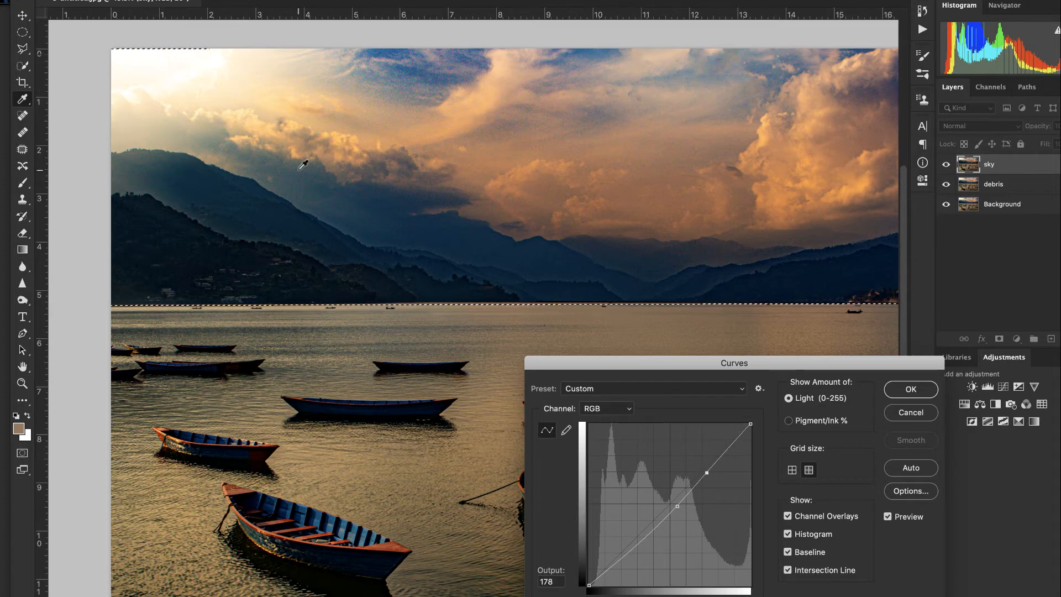
pyautogui.click(157, 66)
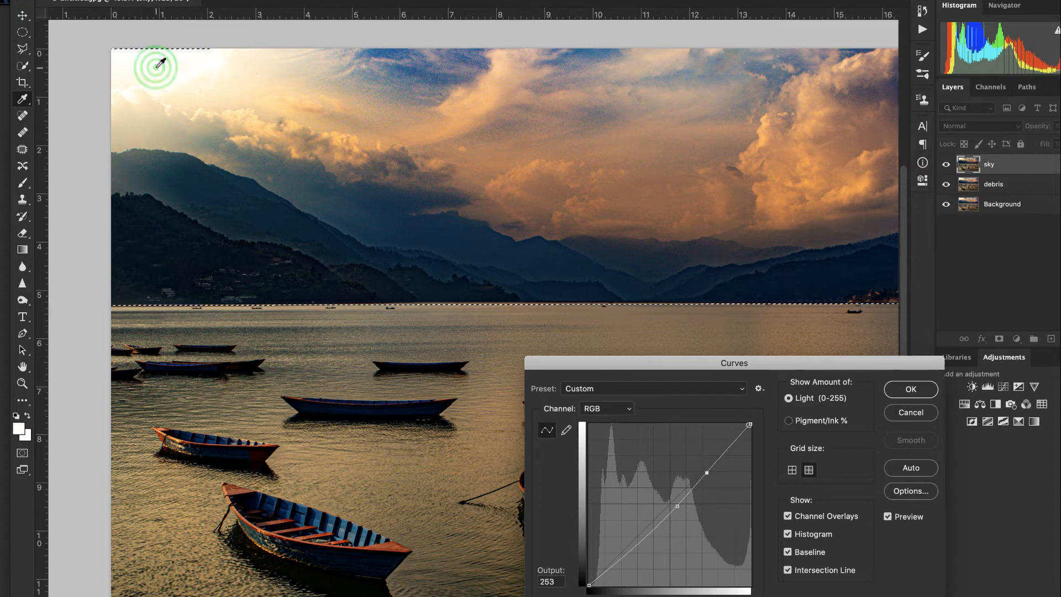
pyautogui.moveTo(750, 424)
pyautogui.mouseDown()
pyautogui.moveTo(730, 417)
pyautogui.moveTo(759, 419)
pyautogui.moveTo(758, 454)
pyautogui.moveTo(761, 433)
pyautogui.mouseUp()
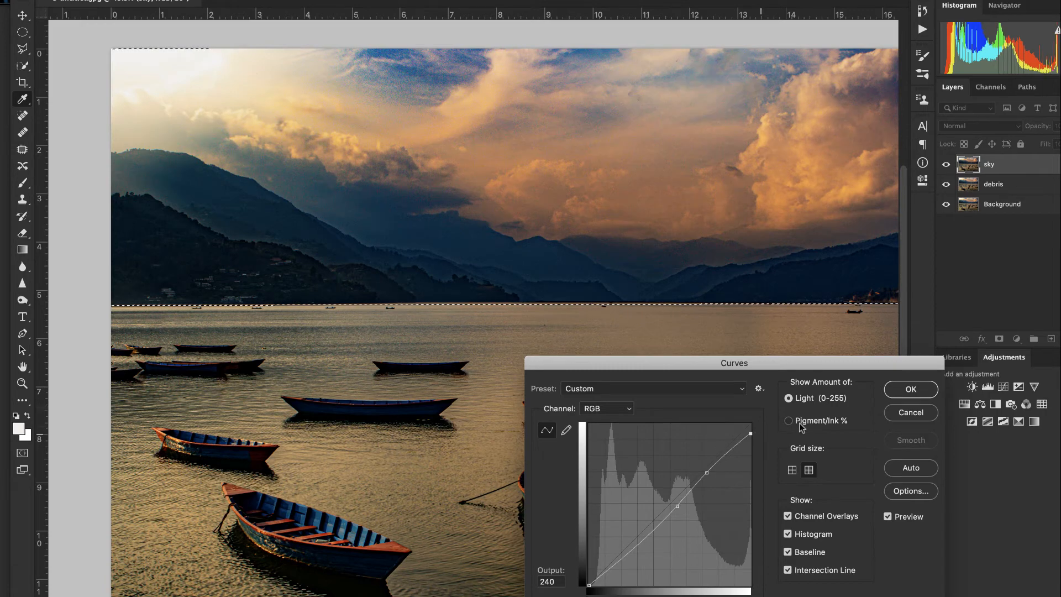
pyautogui.click(907, 390)
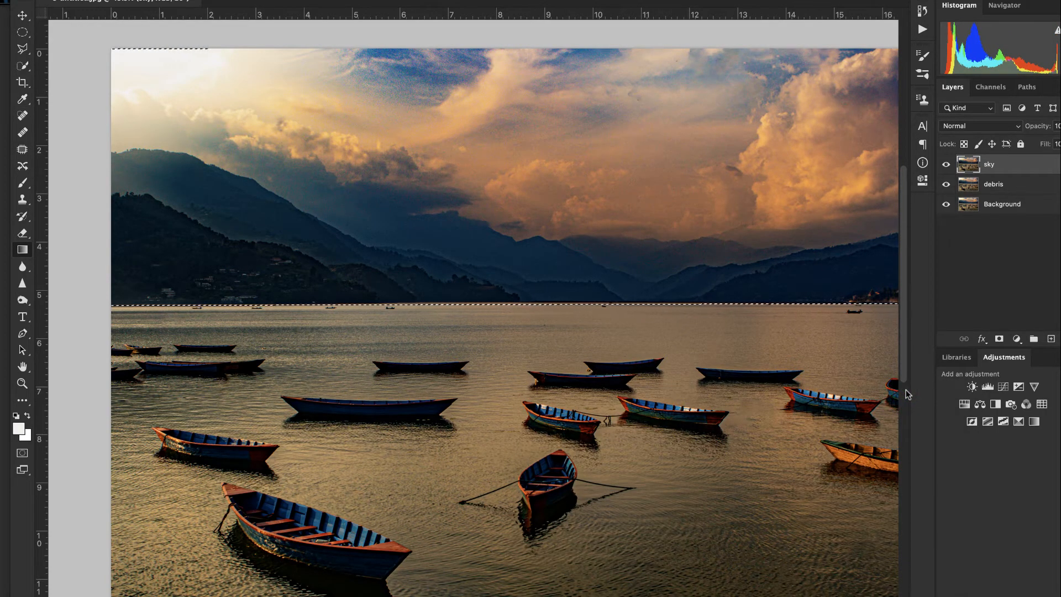
pyautogui.click(945, 166)
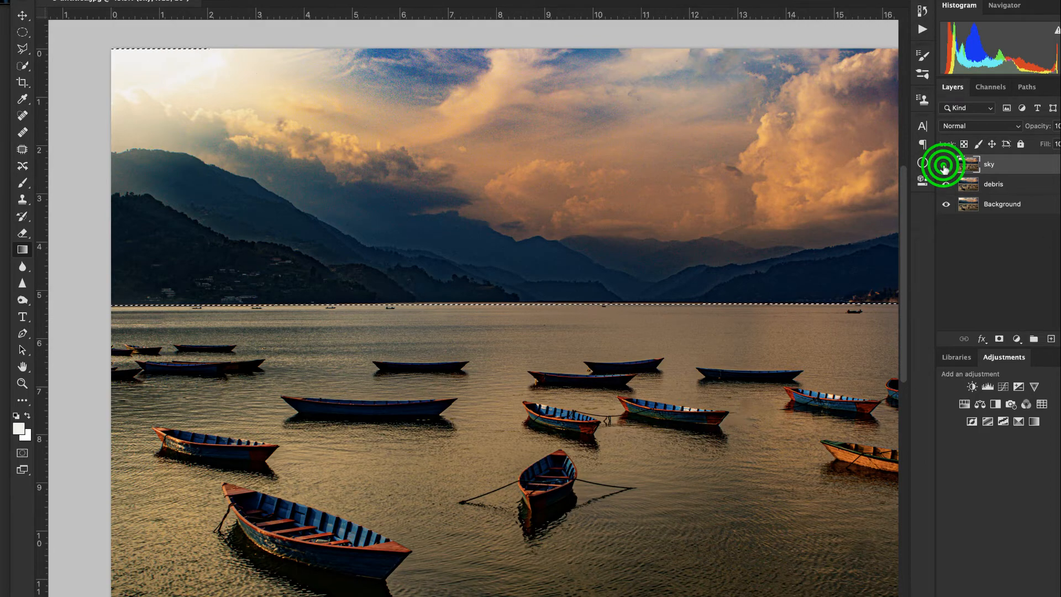
pyautogui.click(945, 166)
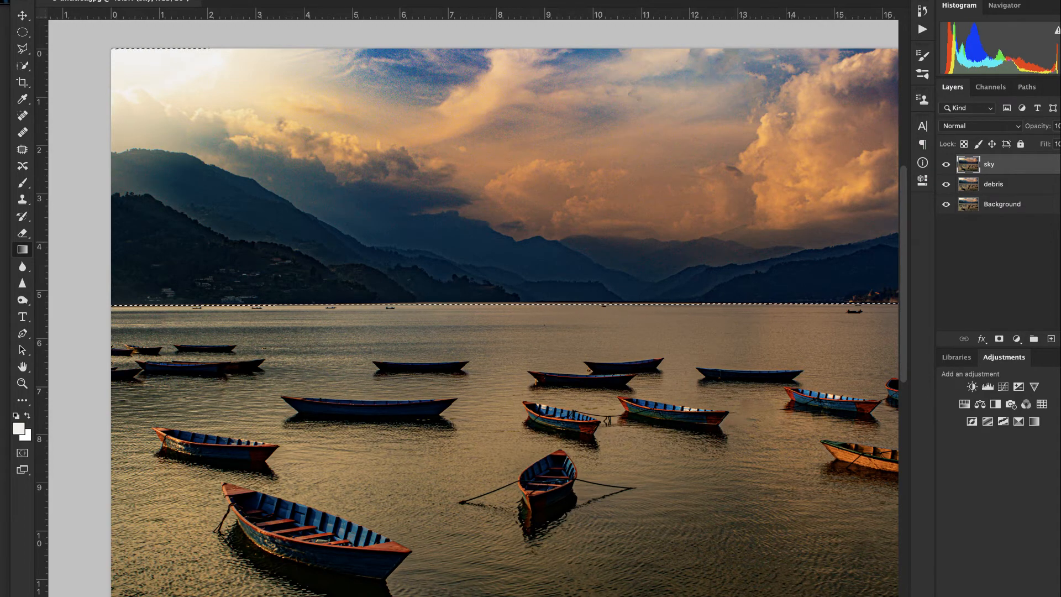
# Invert the selection to cover the water and brighten it in Curves with a point at input 139, output 172.
pyautogui.click(243, 1)
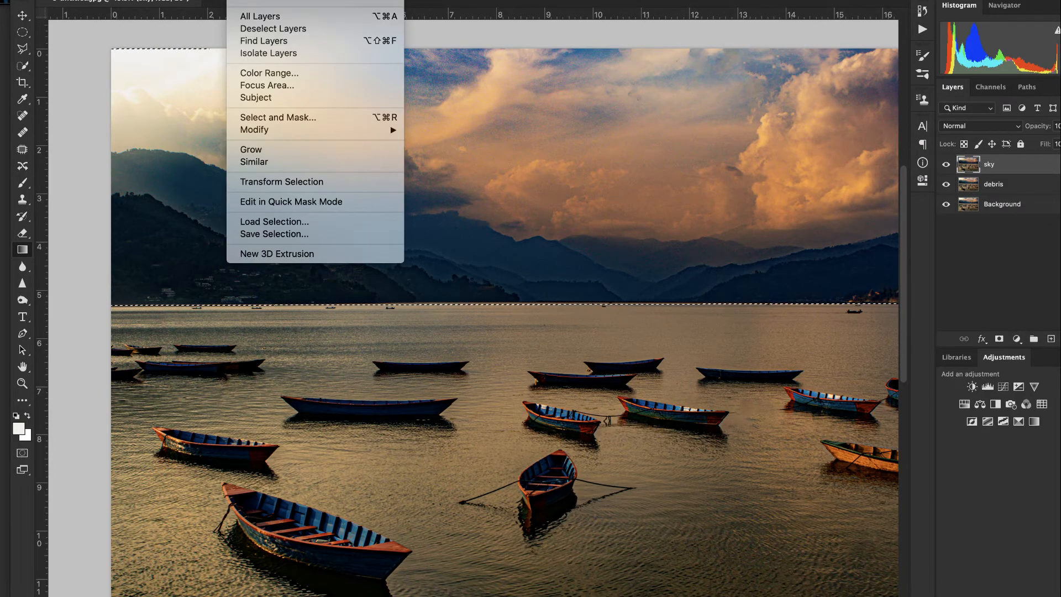
pyautogui.click(261, 1)
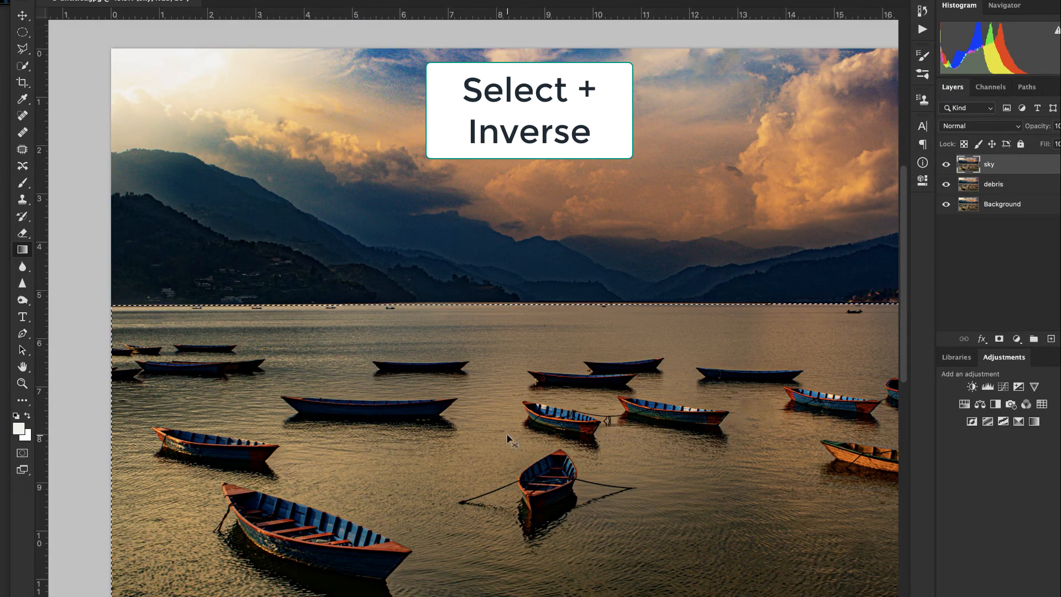
pyautogui.press('super+m')
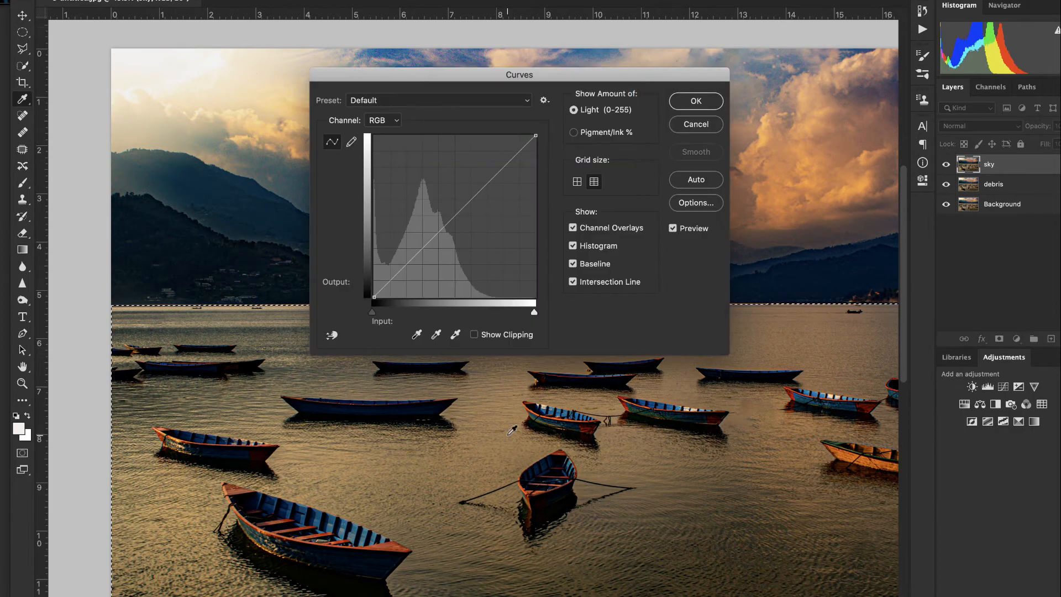
pyautogui.moveTo(645, 75); pyautogui.dragTo(646, 0)
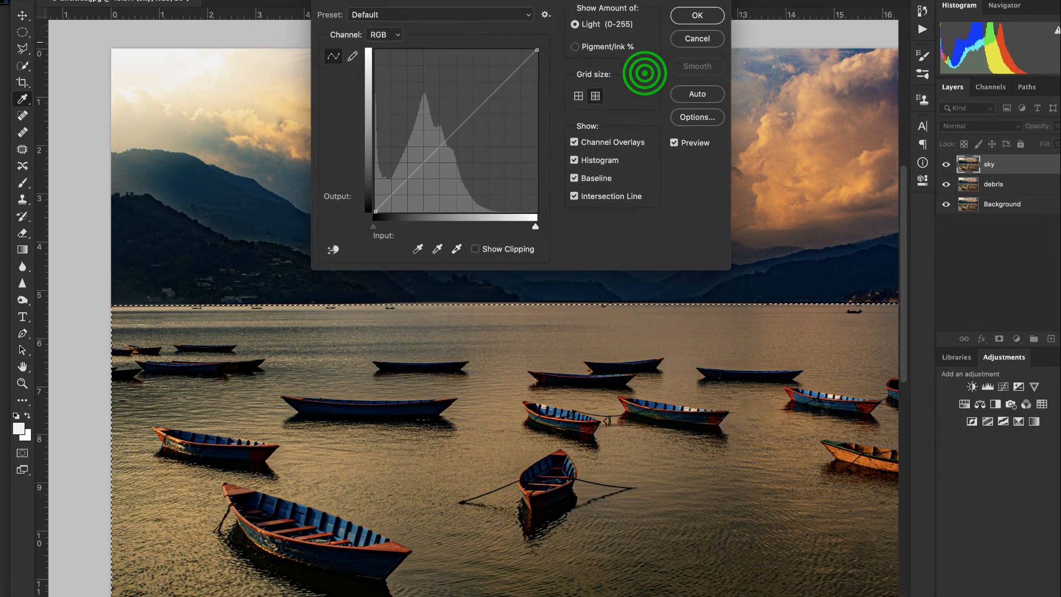
pyautogui.click(474, 113)
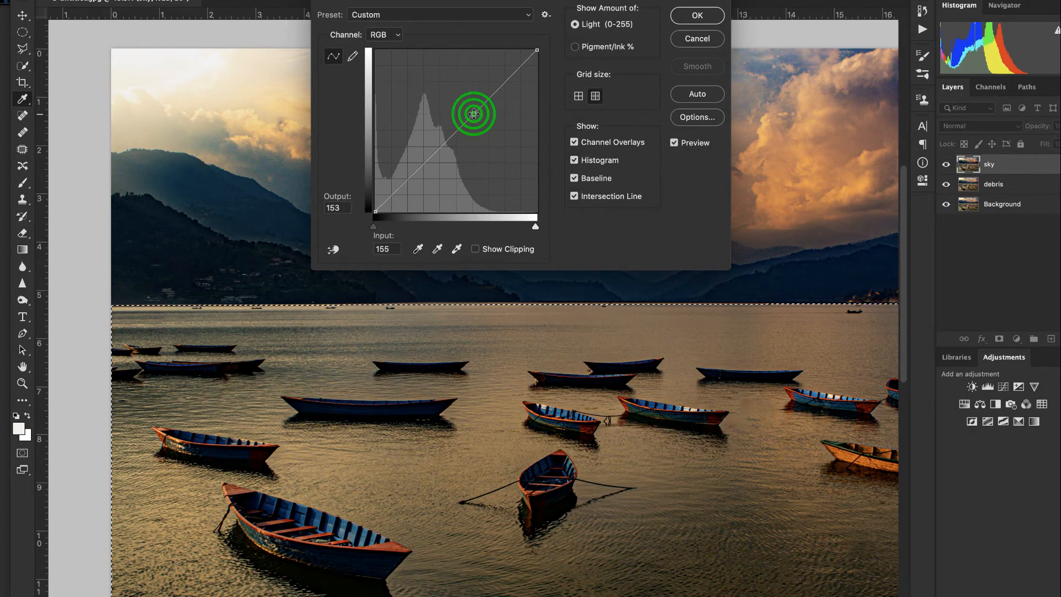
pyautogui.moveTo(473, 113); pyautogui.dragTo(462, 100)
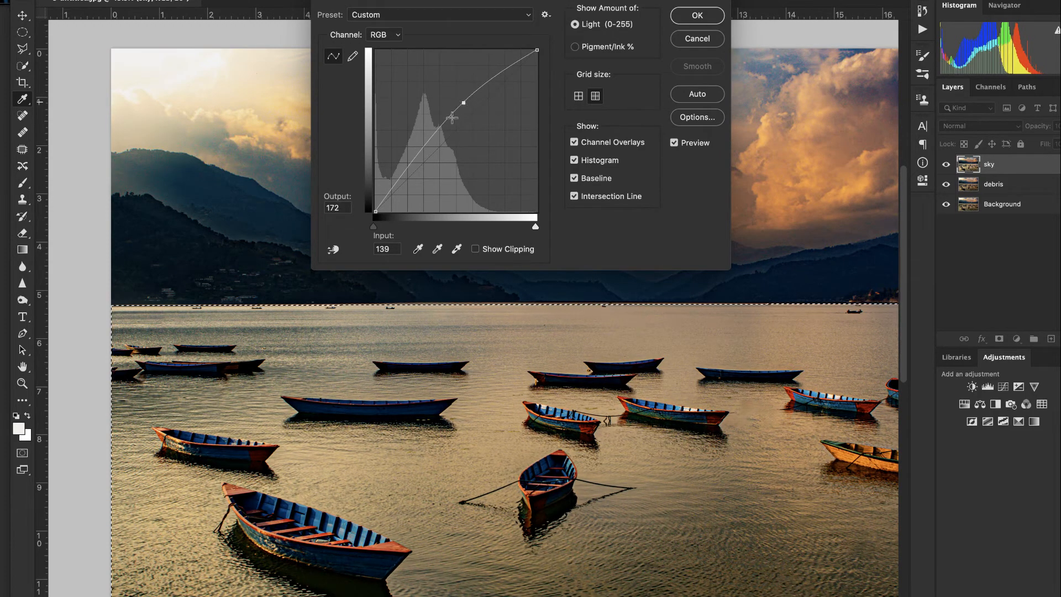
# Add a lower curve point at input 109, output 124, apply Curves to the water, and toggle the sky layer to compare.
pyautogui.click(438, 132)
pyautogui.moveTo(437, 131); pyautogui.dragTo(444, 133)
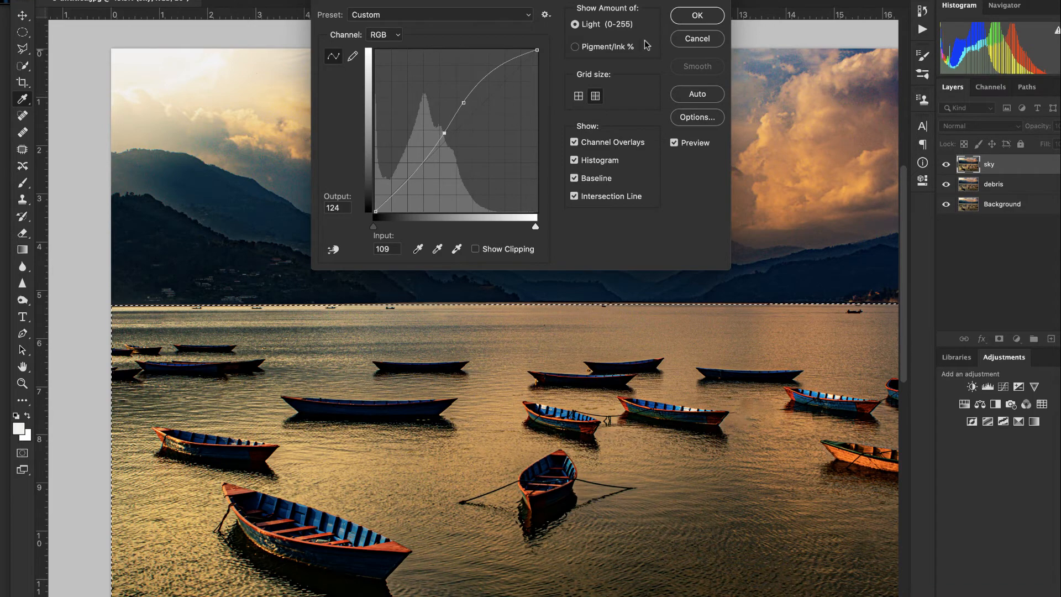
pyautogui.click(689, 18)
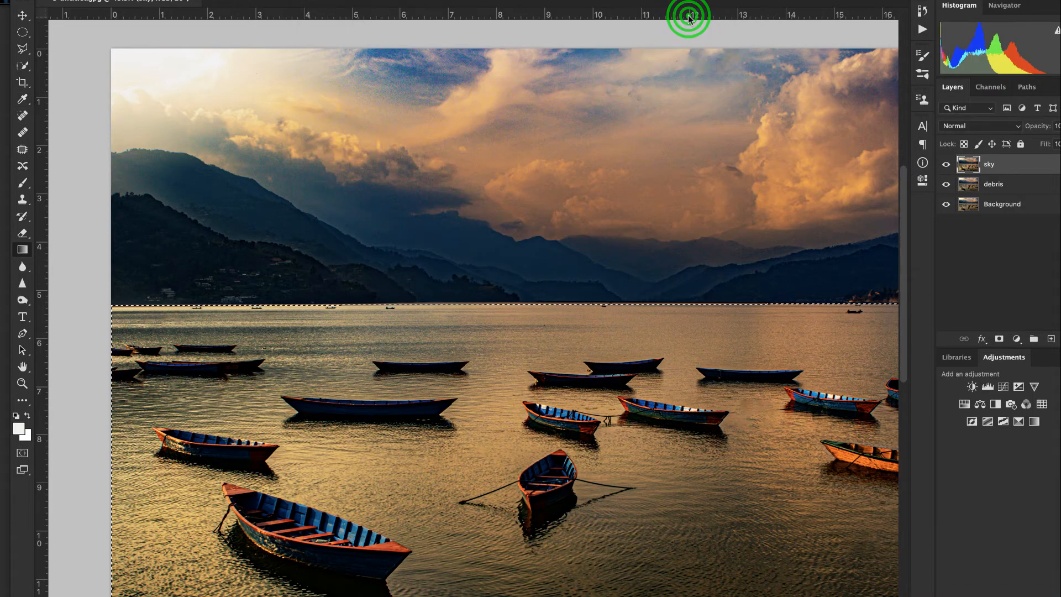
pyautogui.click(946, 164)
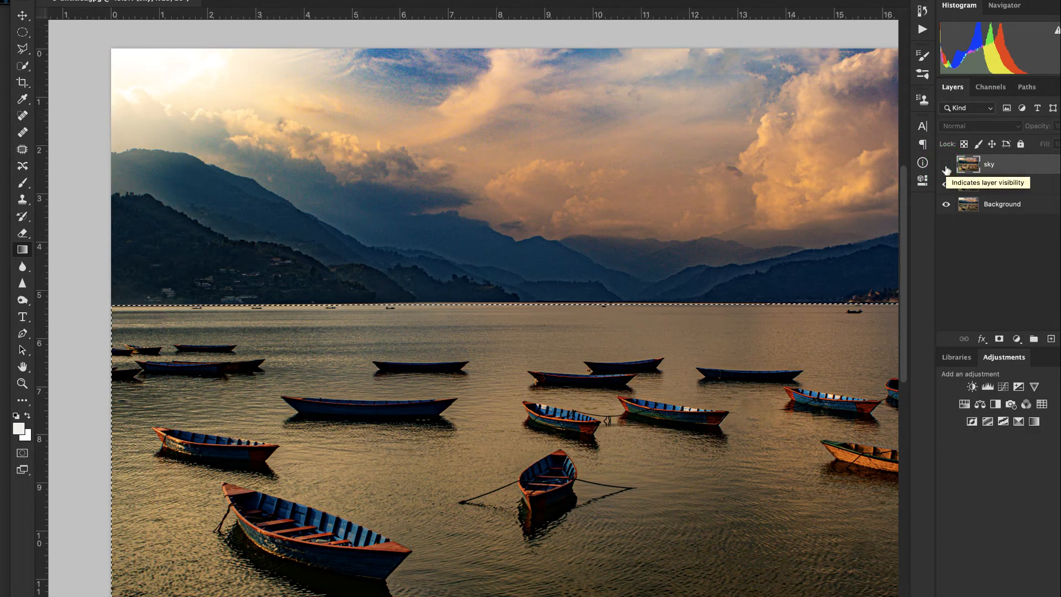
pyautogui.click(946, 165)
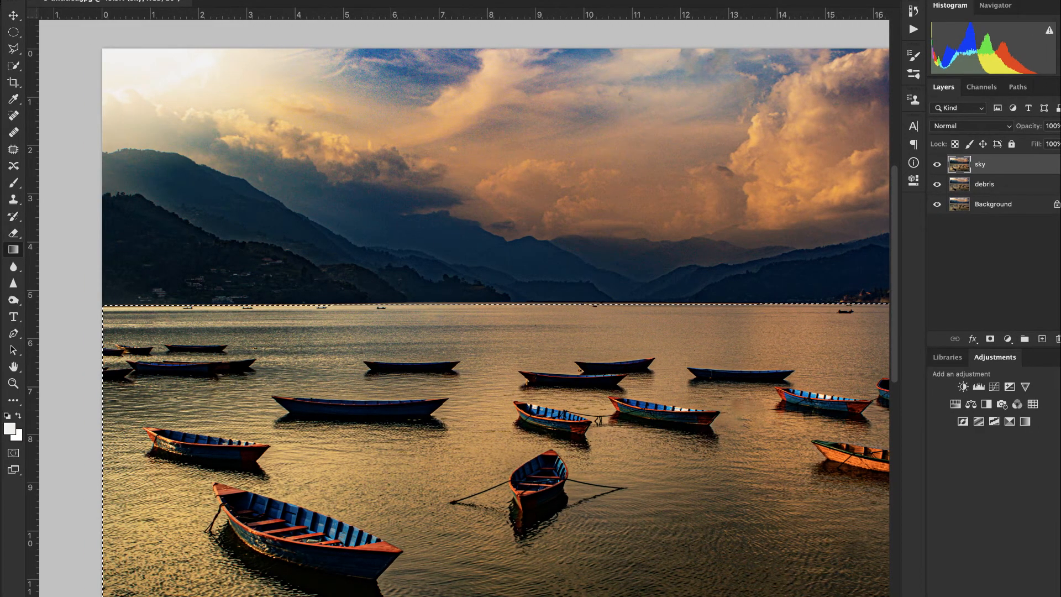
# Apply the Sharpen Edges filter to the selected water and boats on the sky layer.
pyautogui.click(283, 0)
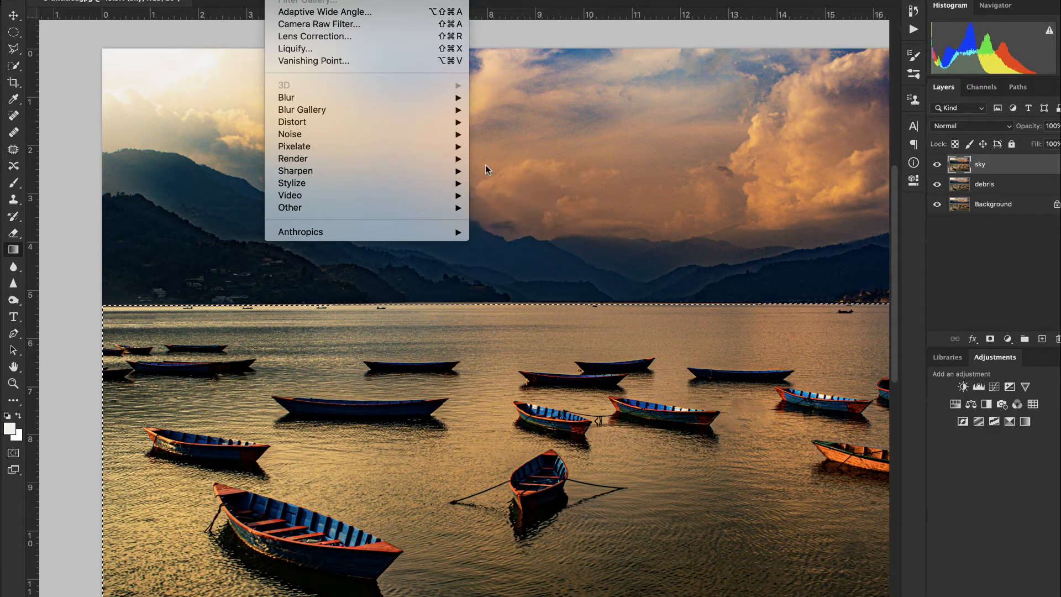
pyautogui.moveTo(478, 172)
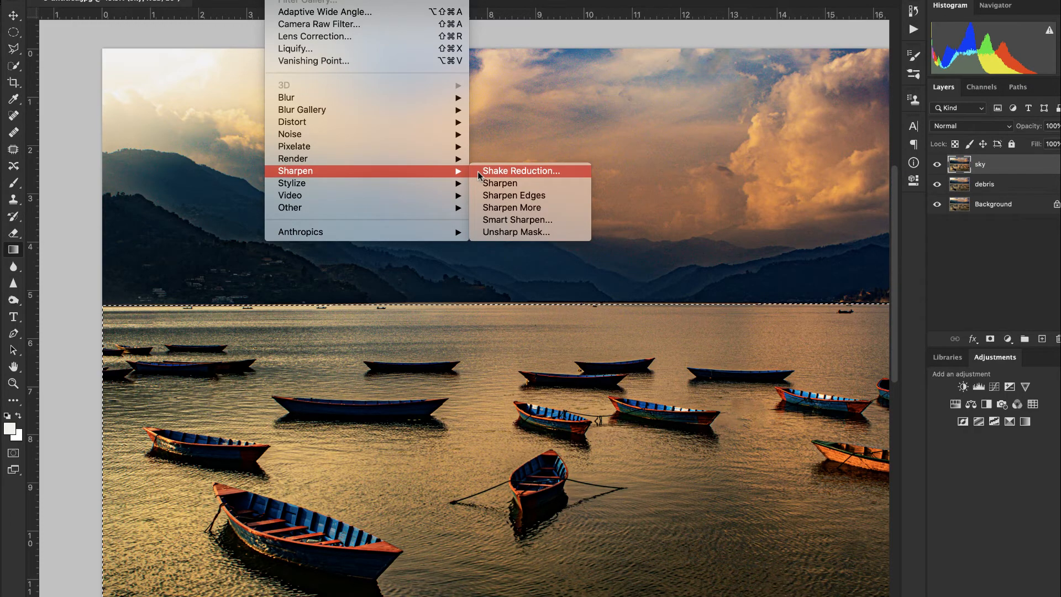
pyautogui.click(512, 197)
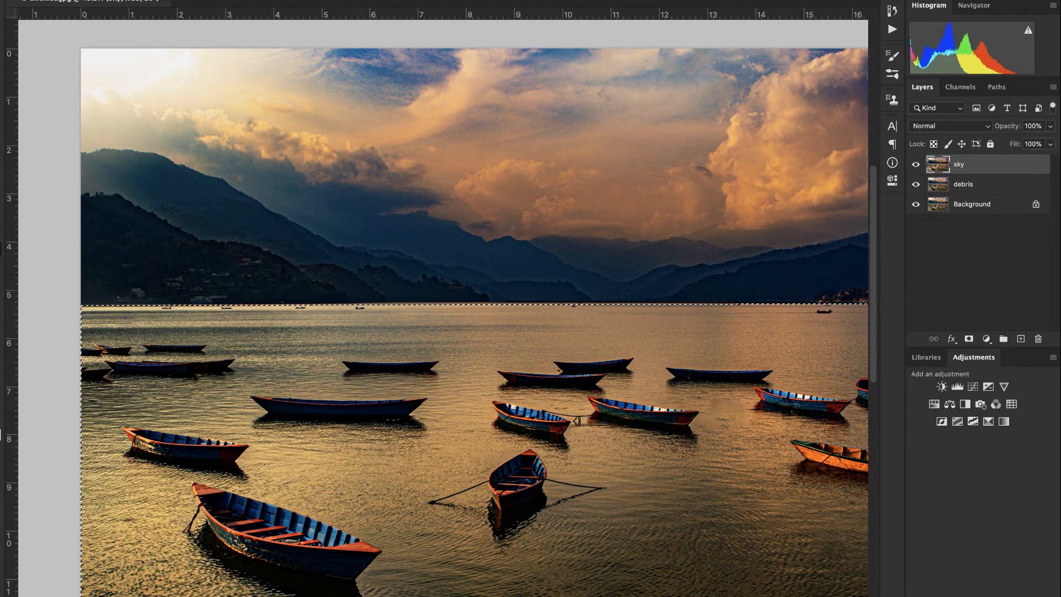
# Toggle the visibility of the sky and debris layers to compare the edited photo with the original Background.
pyautogui.click(915, 165)
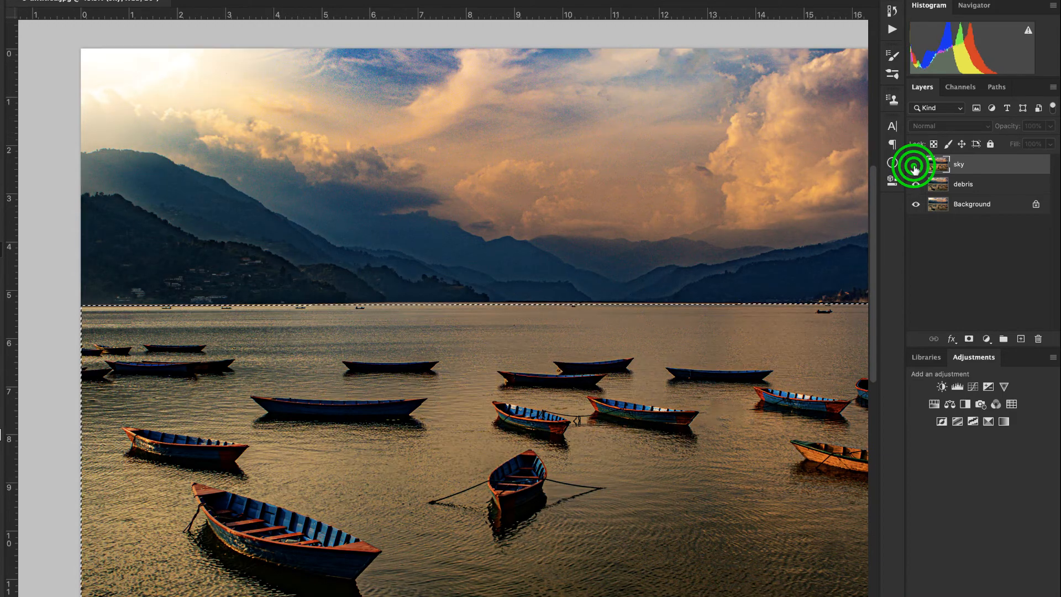
pyautogui.click(916, 186)
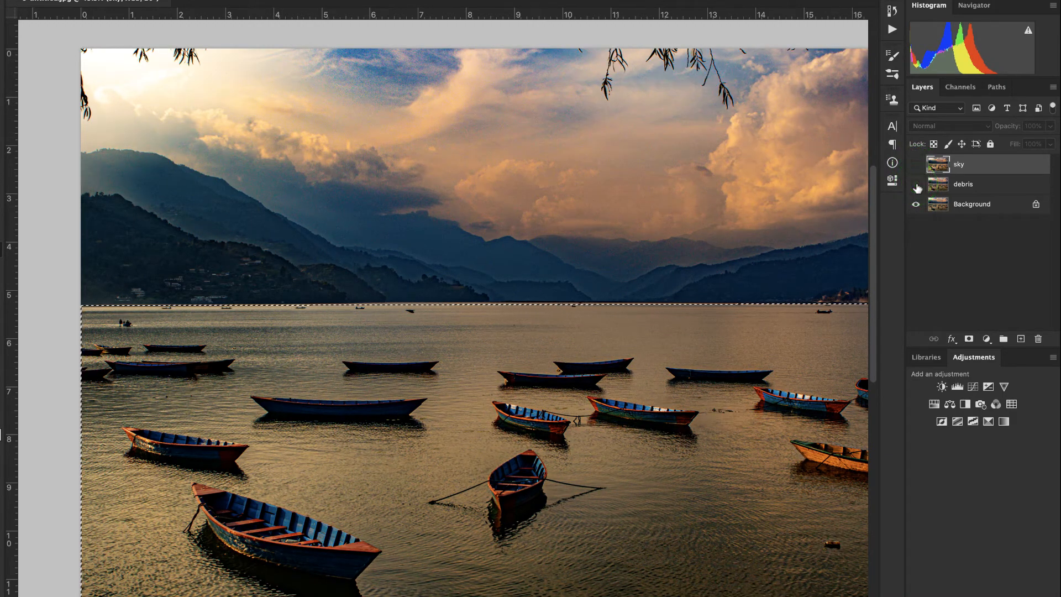
pyautogui.click(917, 185)
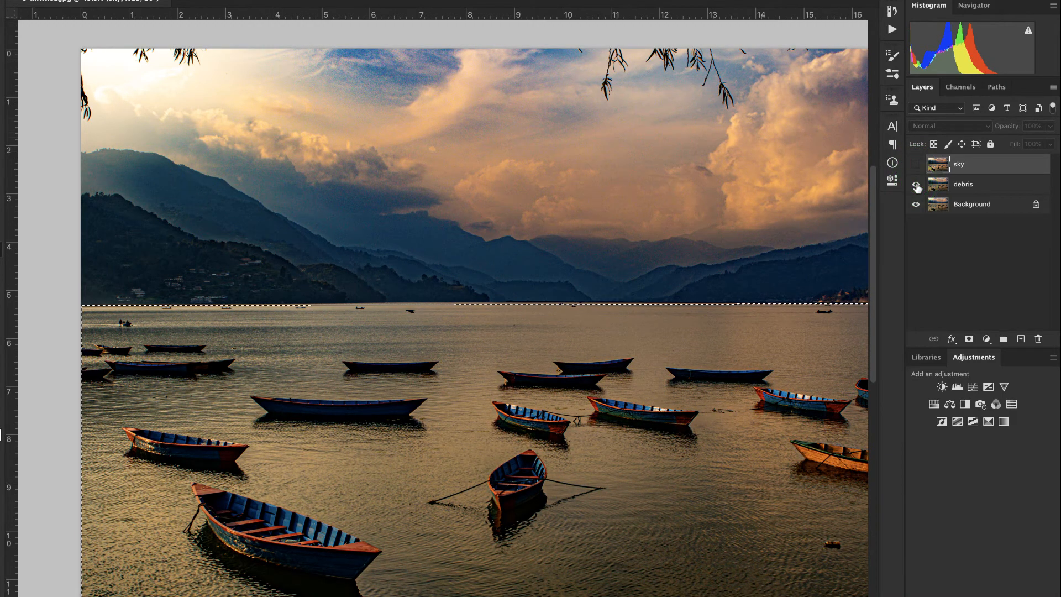
pyautogui.click(915, 164)
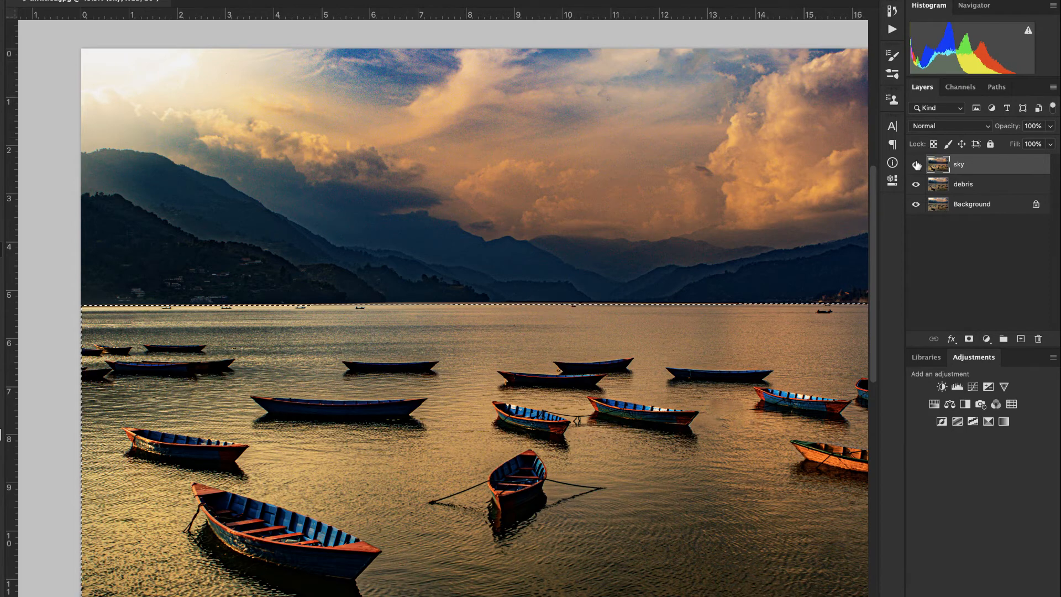
pyautogui.click(903, 160)
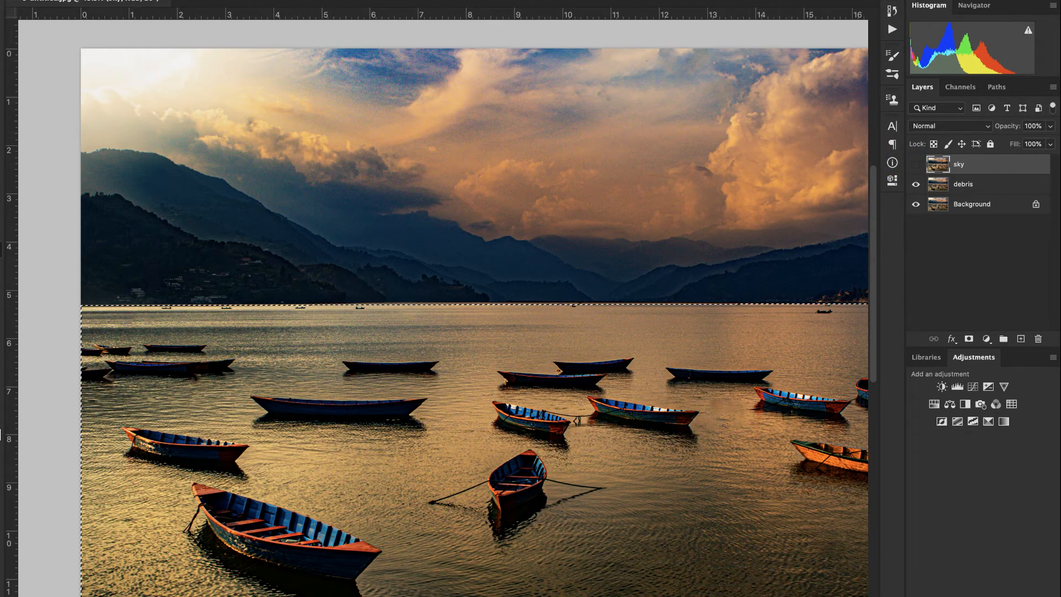
# Save the water selection as a new channel named "PHewa Water" in untitled.jpg and deselect it.
pyautogui.click(244, 0)
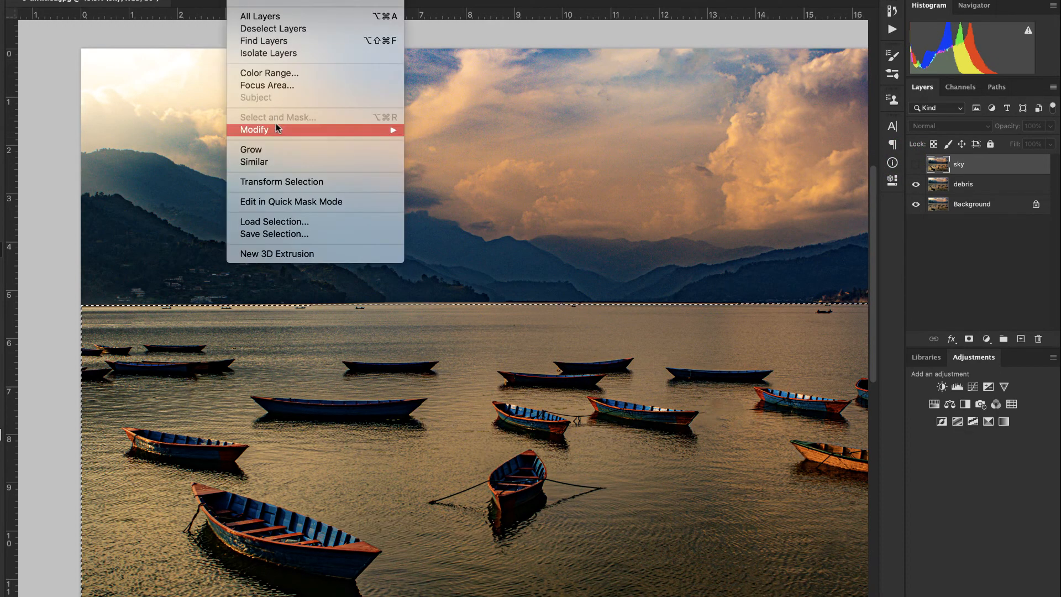
pyautogui.moveTo(276, 133)
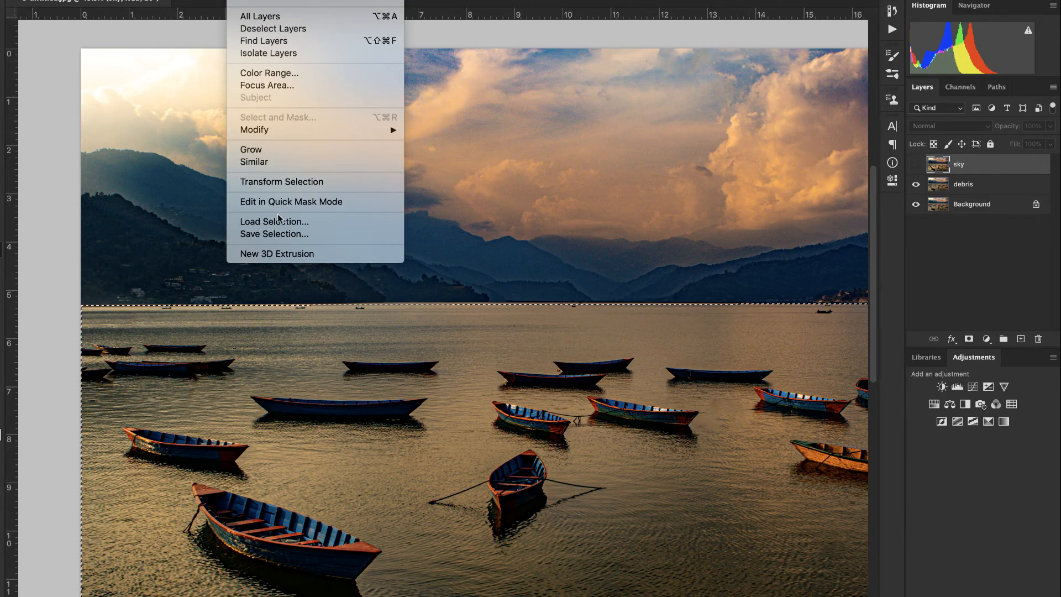
pyautogui.click(278, 233)
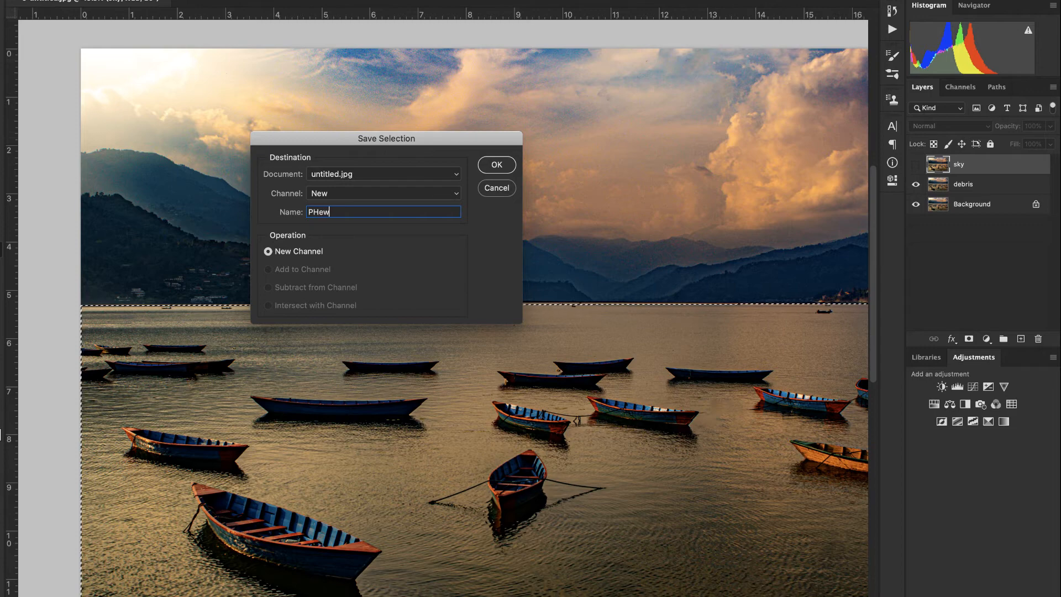
pyautogui.write('PHewa W')
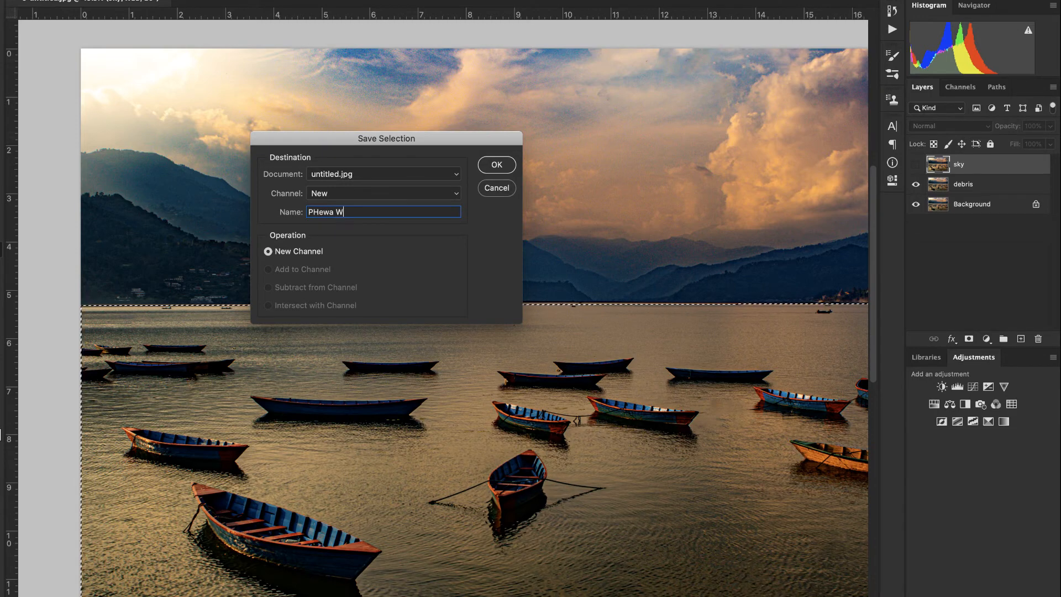
pyautogui.write('ater')
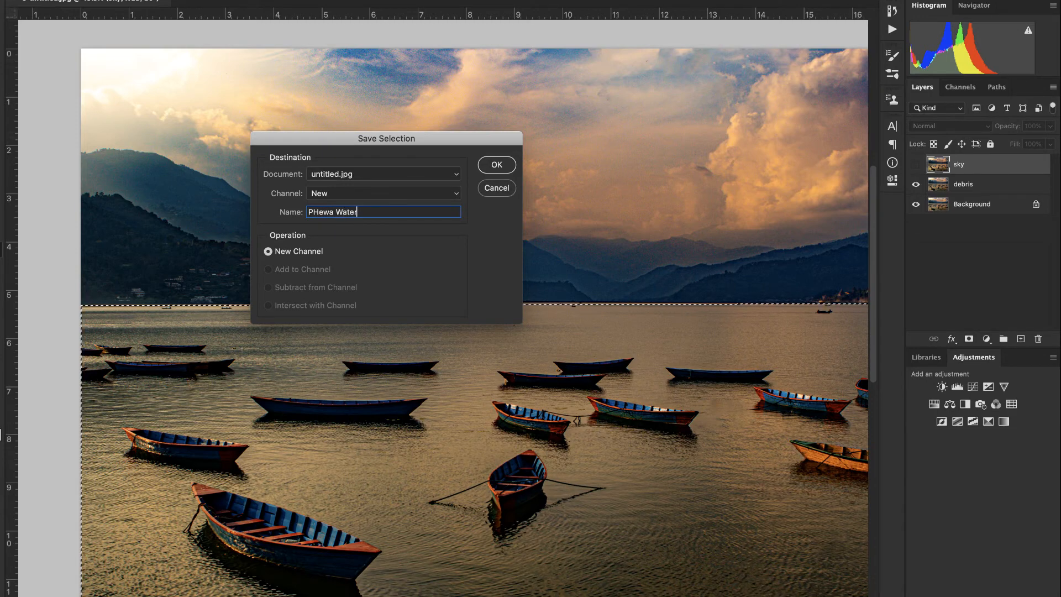
pyautogui.click(496, 166)
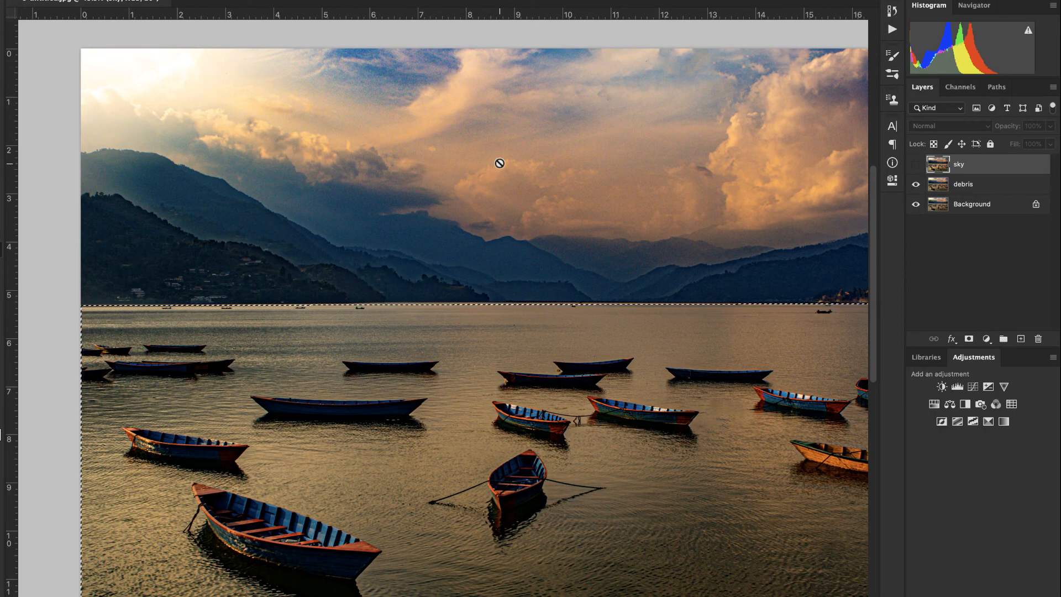
pyautogui.hotkey('ctrl', 'd')
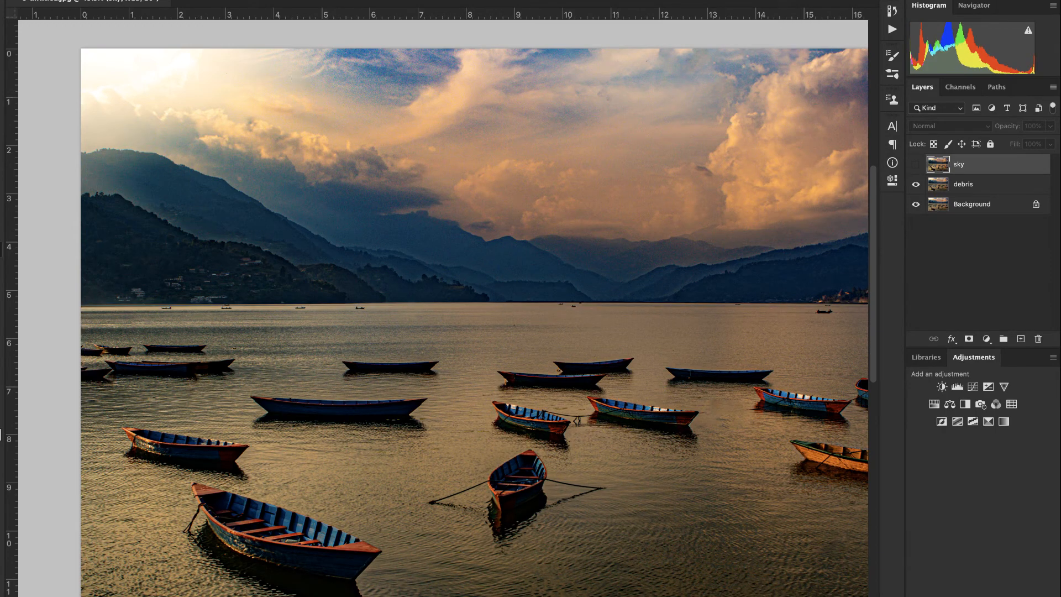
# Quit Photoshop with the changes to untitled.jpg saved, keeping Lightroom Classic open.
pyautogui.click(81, 0)
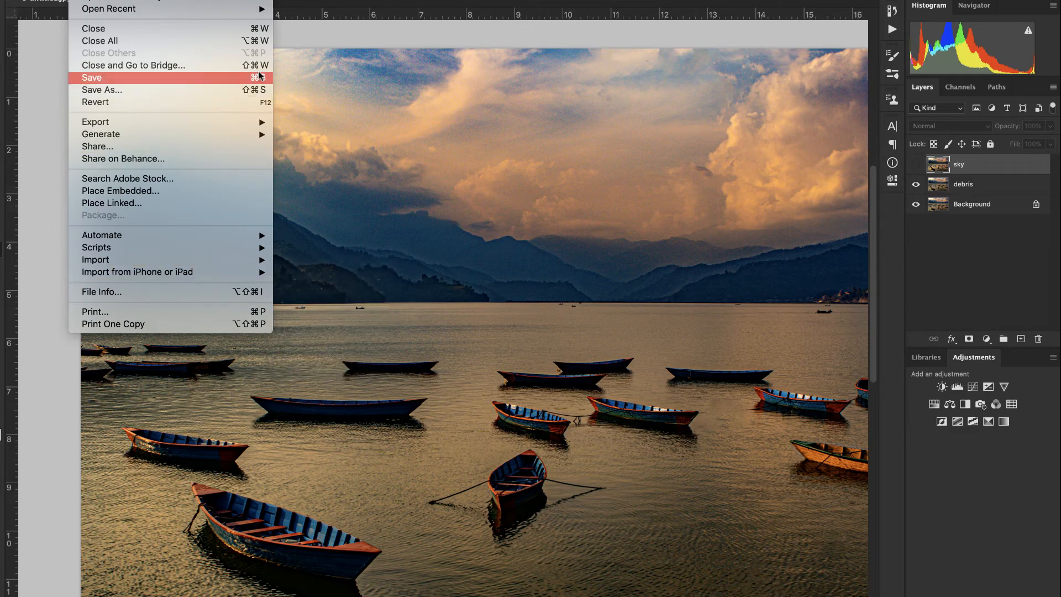
pyautogui.click(430, 93)
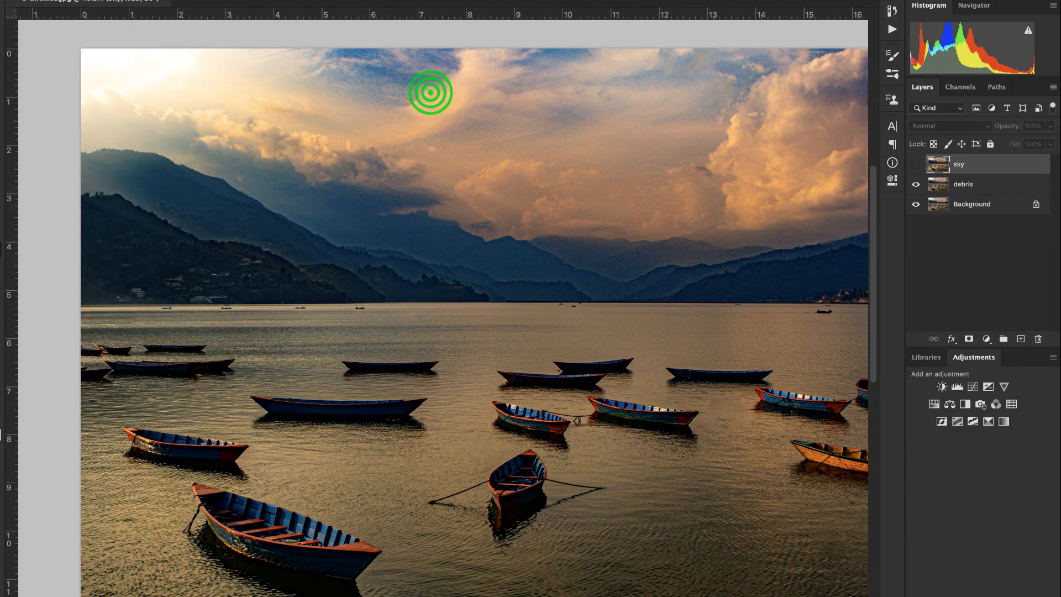
pyautogui.click(35, 0)
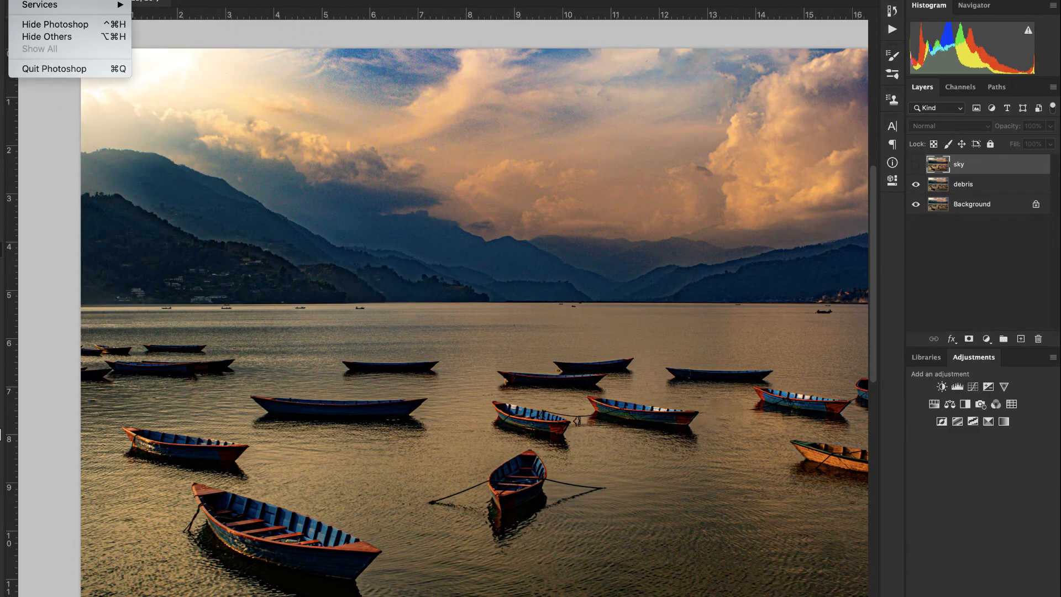
pyautogui.click(57, 68)
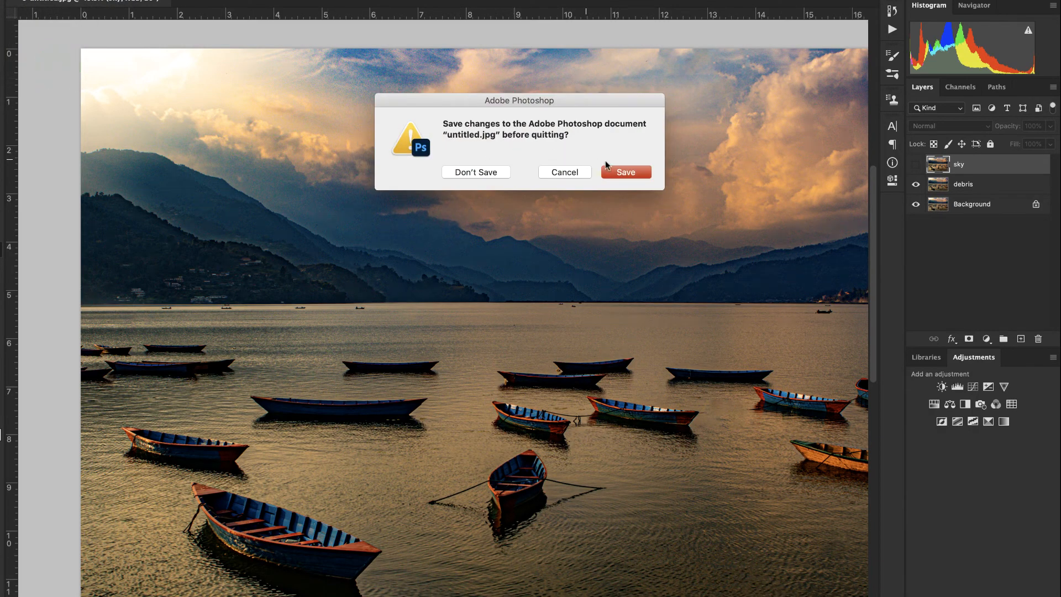
pyautogui.click(627, 172)
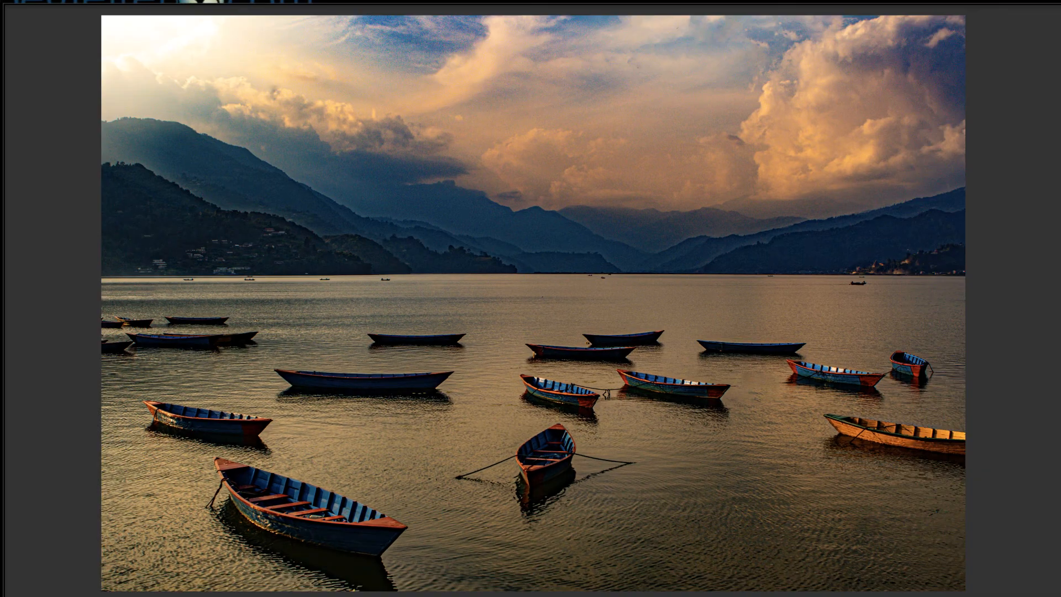
pyautogui.press('super+q')
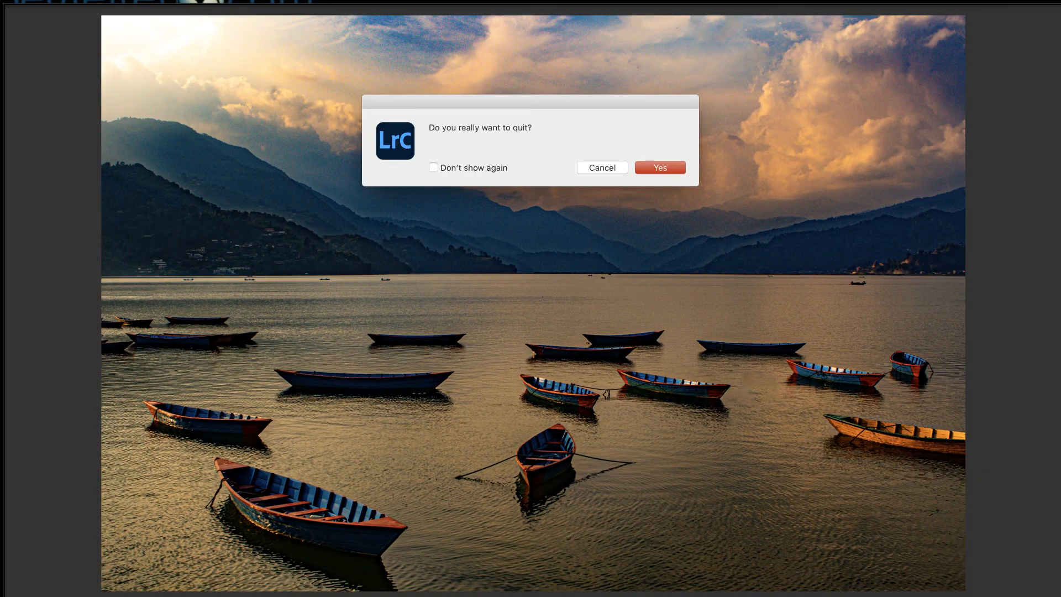
pyautogui.click(607, 168)
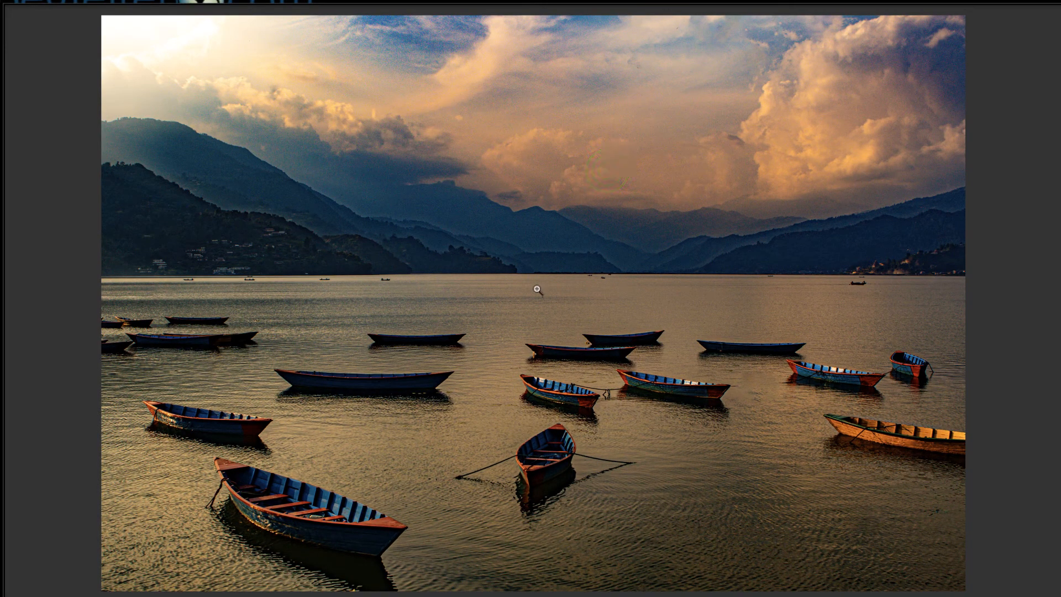
# Compare untitled-Edit.tif with untitled.jpg side by side in the Lightroom Classic library.
pyautogui.press('g')
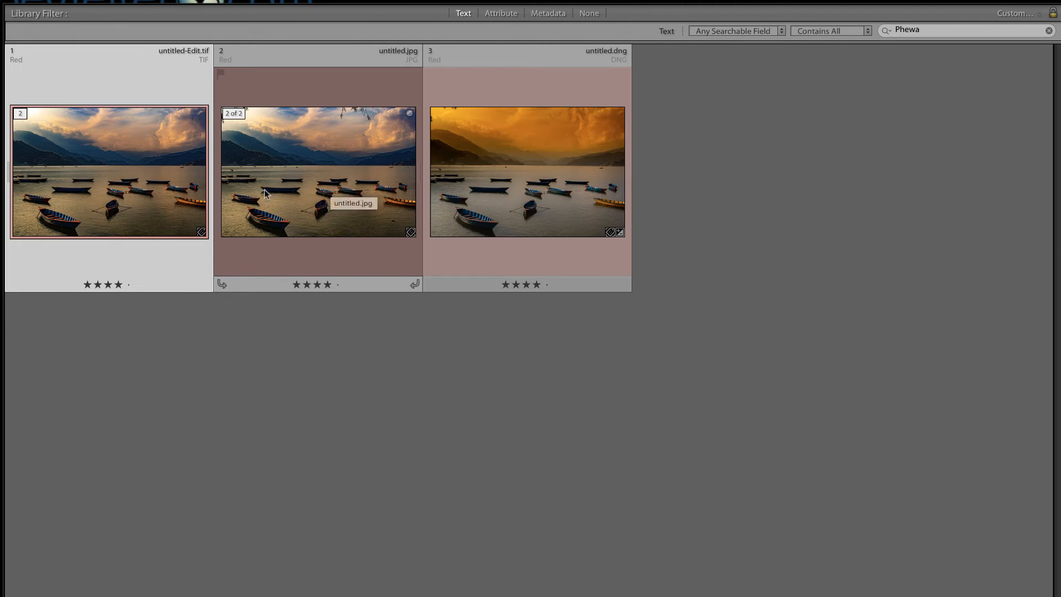
pyautogui.click(160, 195)
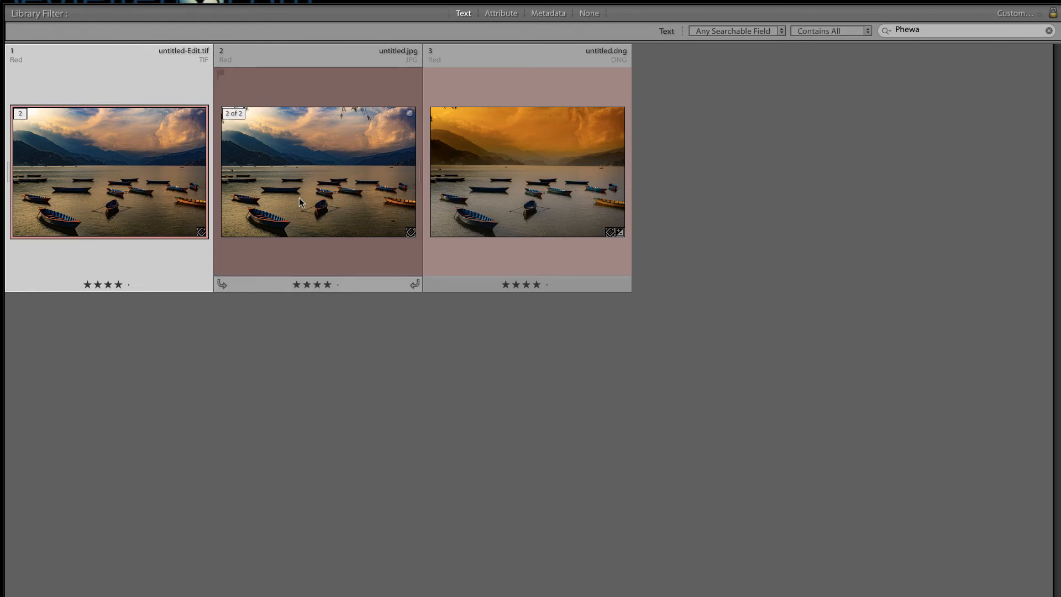
pyautogui.keyDown('ctrl'); pyautogui.click(344, 194); pyautogui.keyUp('ctrl')
pyautogui.press('c')
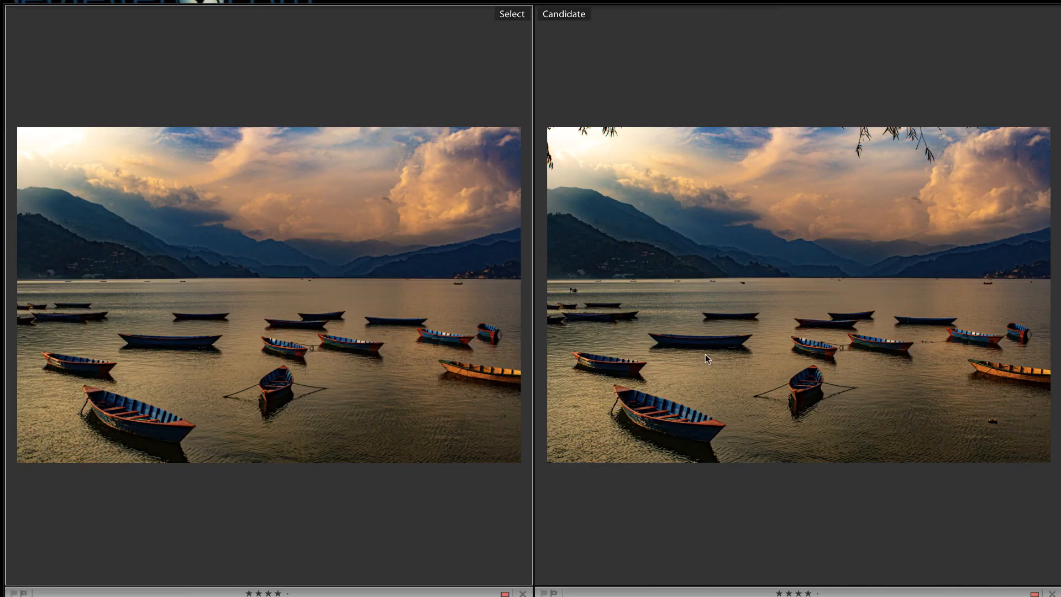
# View the orange-sky untitled.dng enlarged on its own and return to the thumbnail grid.
pyautogui.press('g')
pyautogui.doubleClick(572, 194)
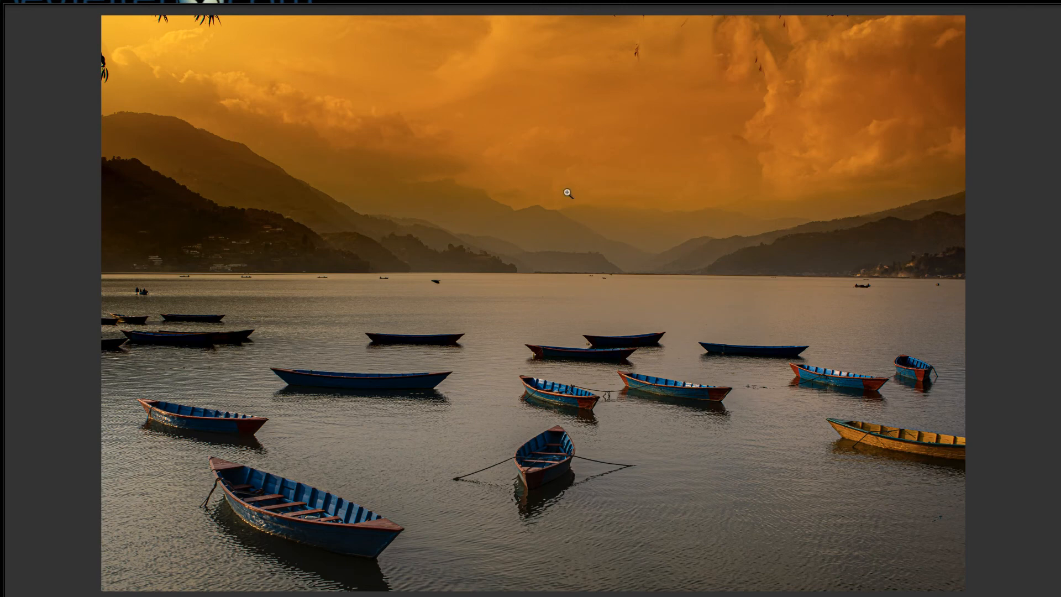
pyautogui.press('g')
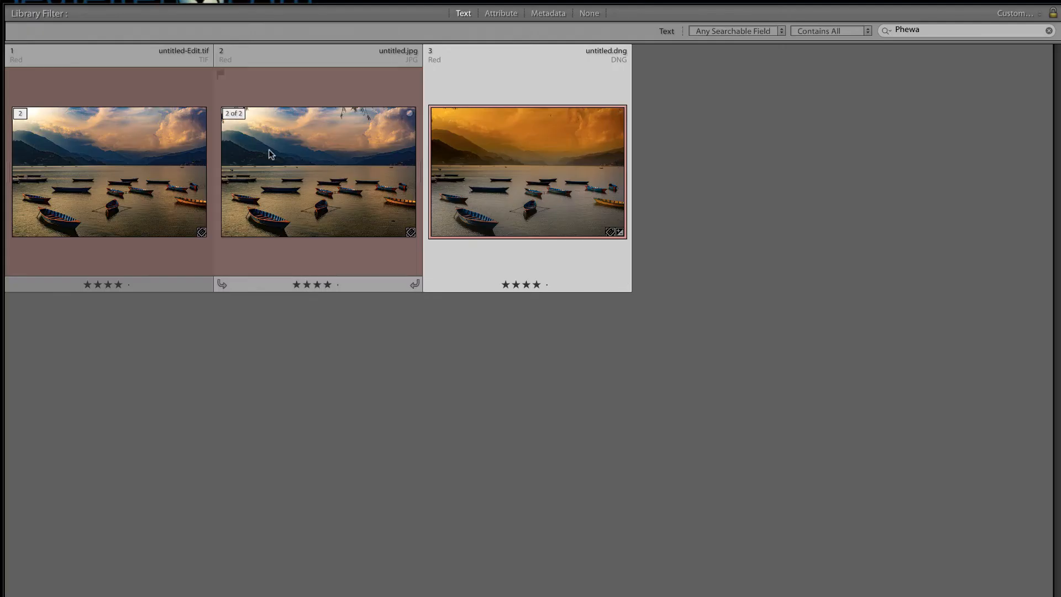
# Reopen the side-by-side comparison with untitled-Edit.tif as the select and untitled.jpg as the candidate.
pyautogui.click(149, 178)
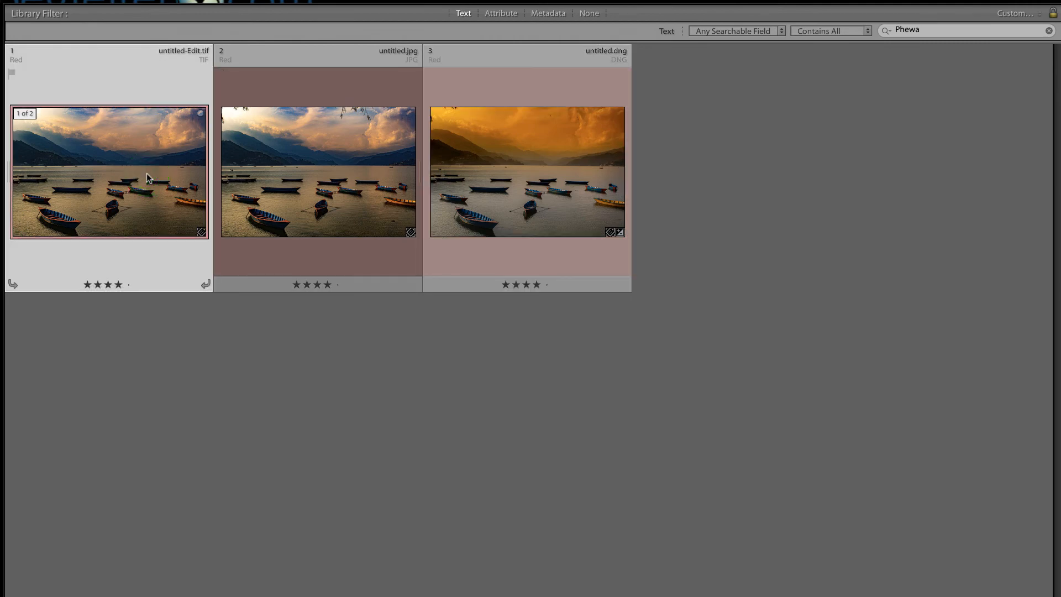
pyautogui.keyDown('ctrl'); pyautogui.click(256, 173); pyautogui.keyUp('ctrl')
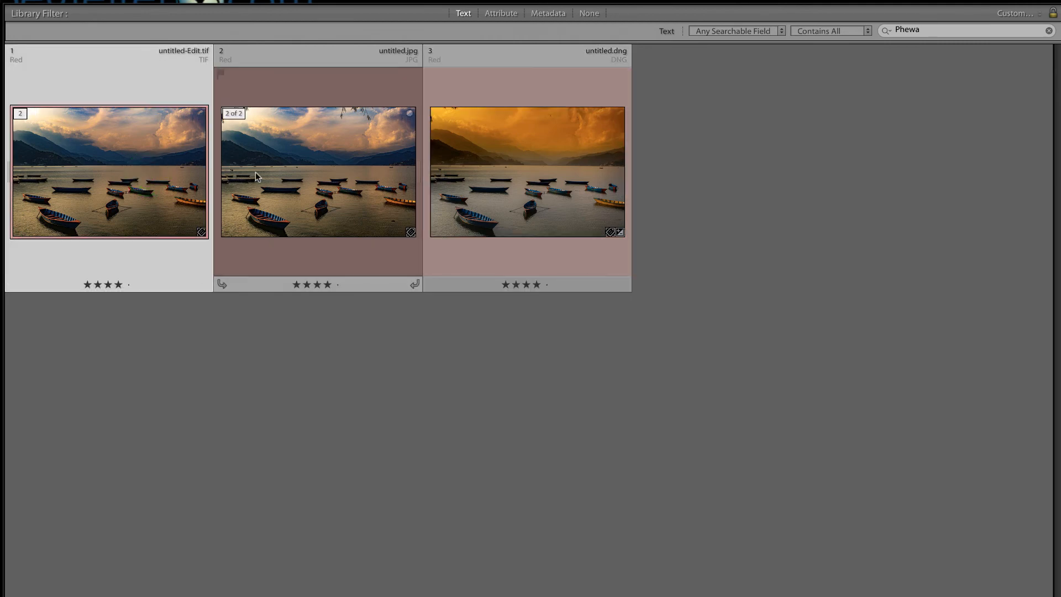
pyautogui.press('c')
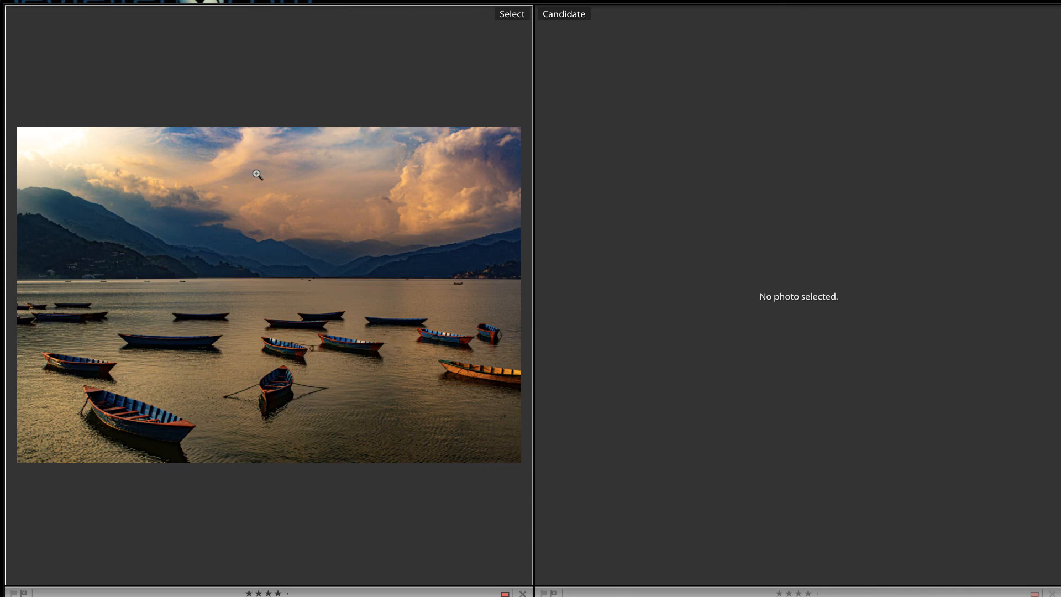